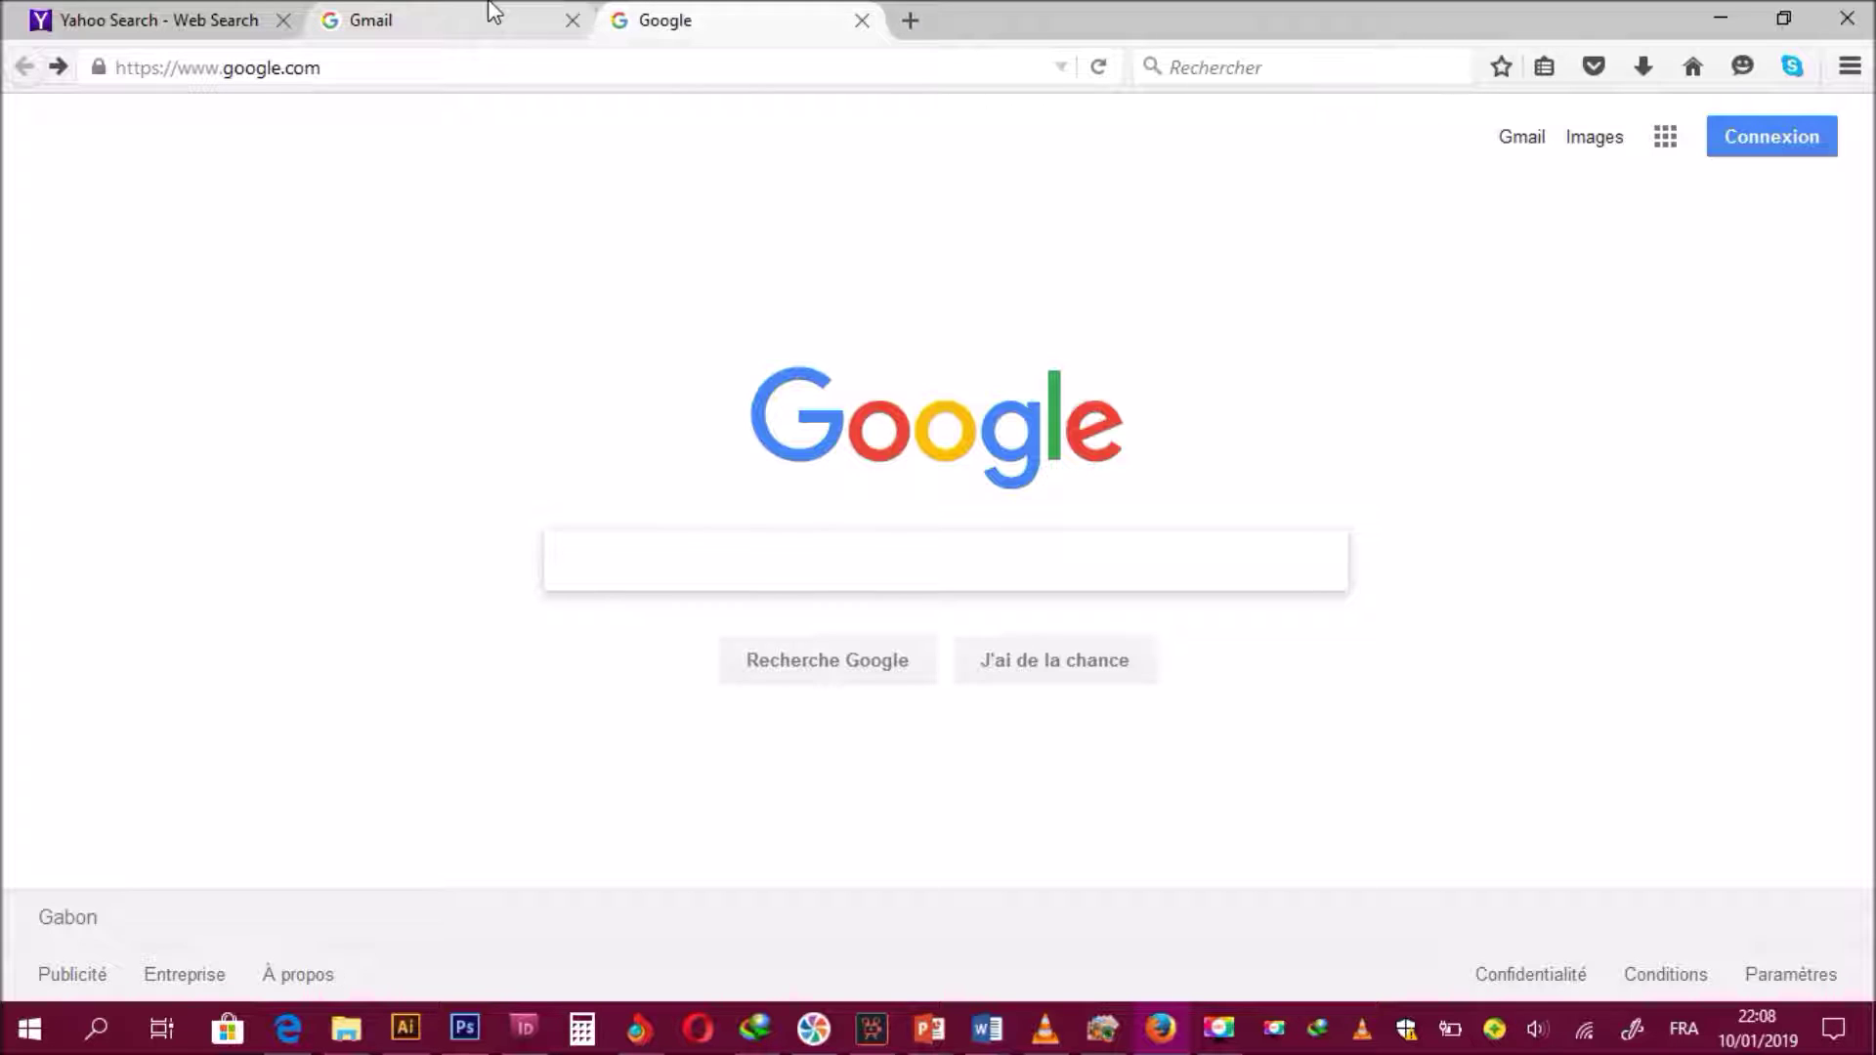
Load gmail.com in a new browser tab and focus its e-mail field
{"action": "left_click", "coordinate": [456, 12]}
{"action": "left_click", "coordinate": [910, 21]}
{"action": "type", "text": "gmail.com"}
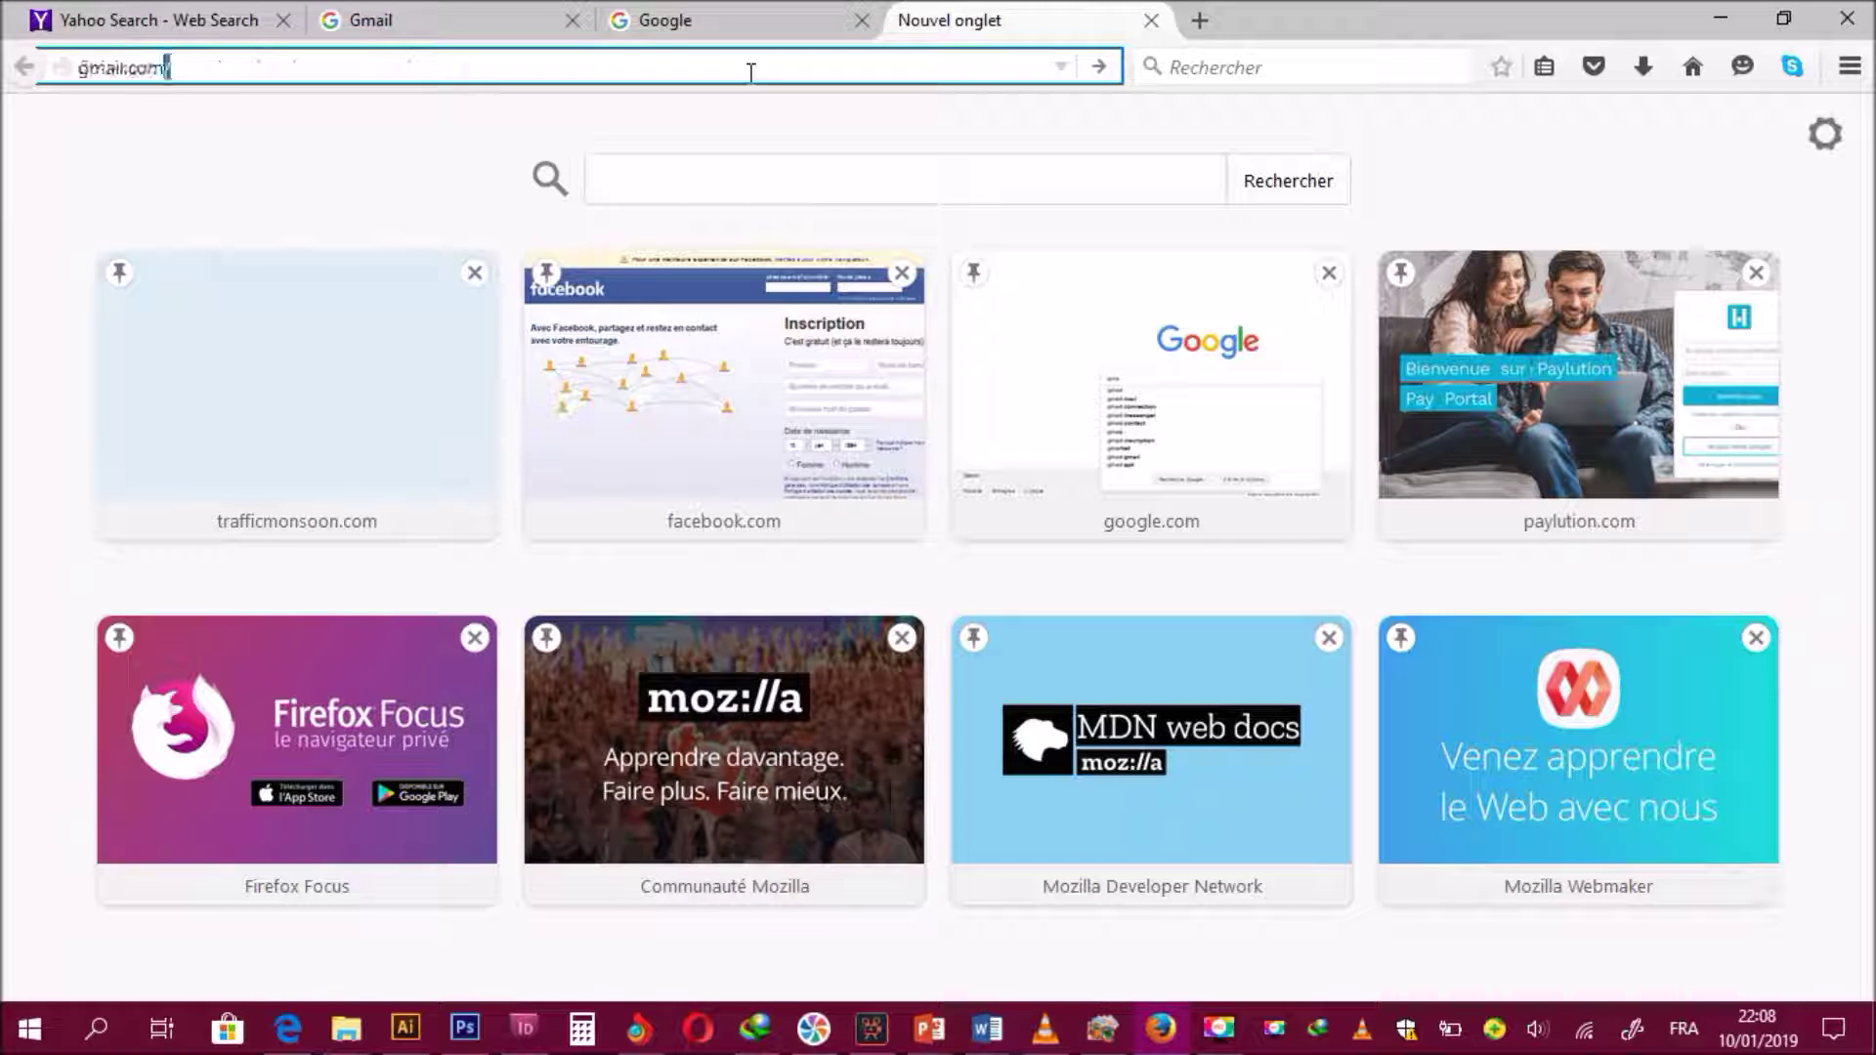
{"action": "key", "text": "Return"}
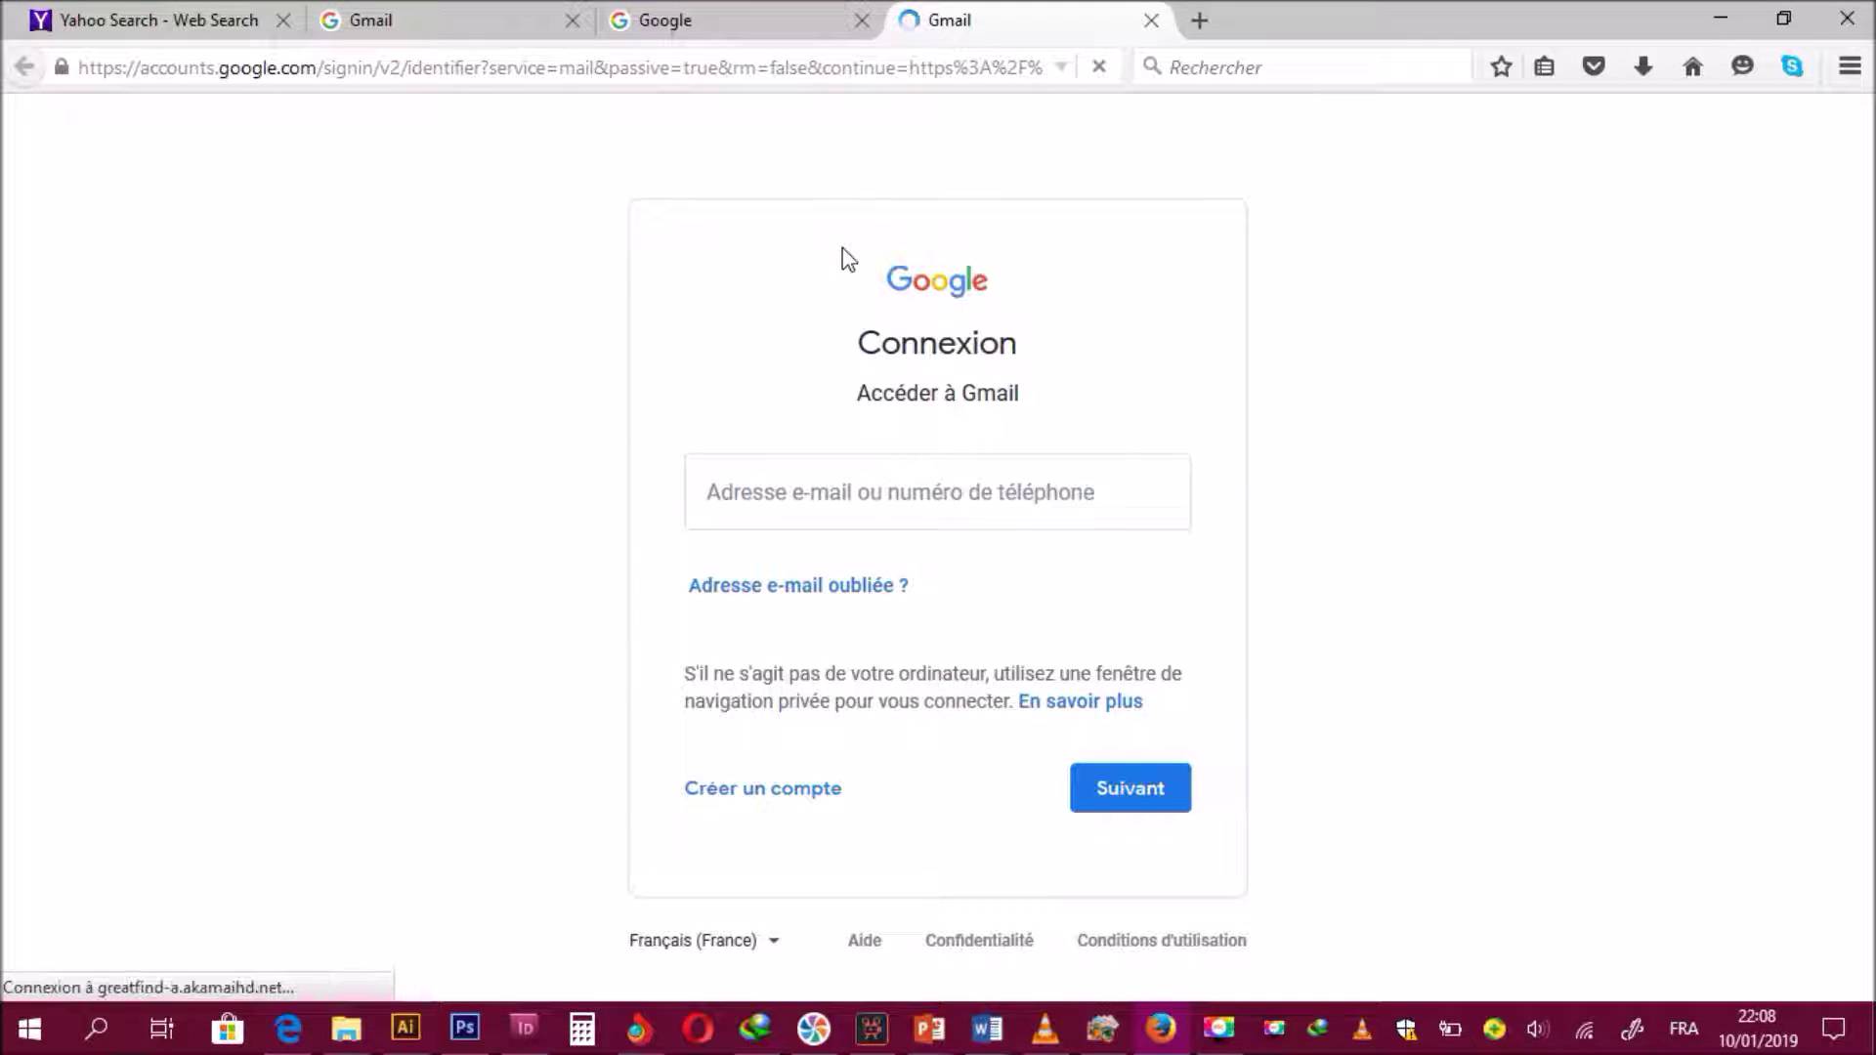
{"action": "left_click", "coordinate": [1064, 517]}
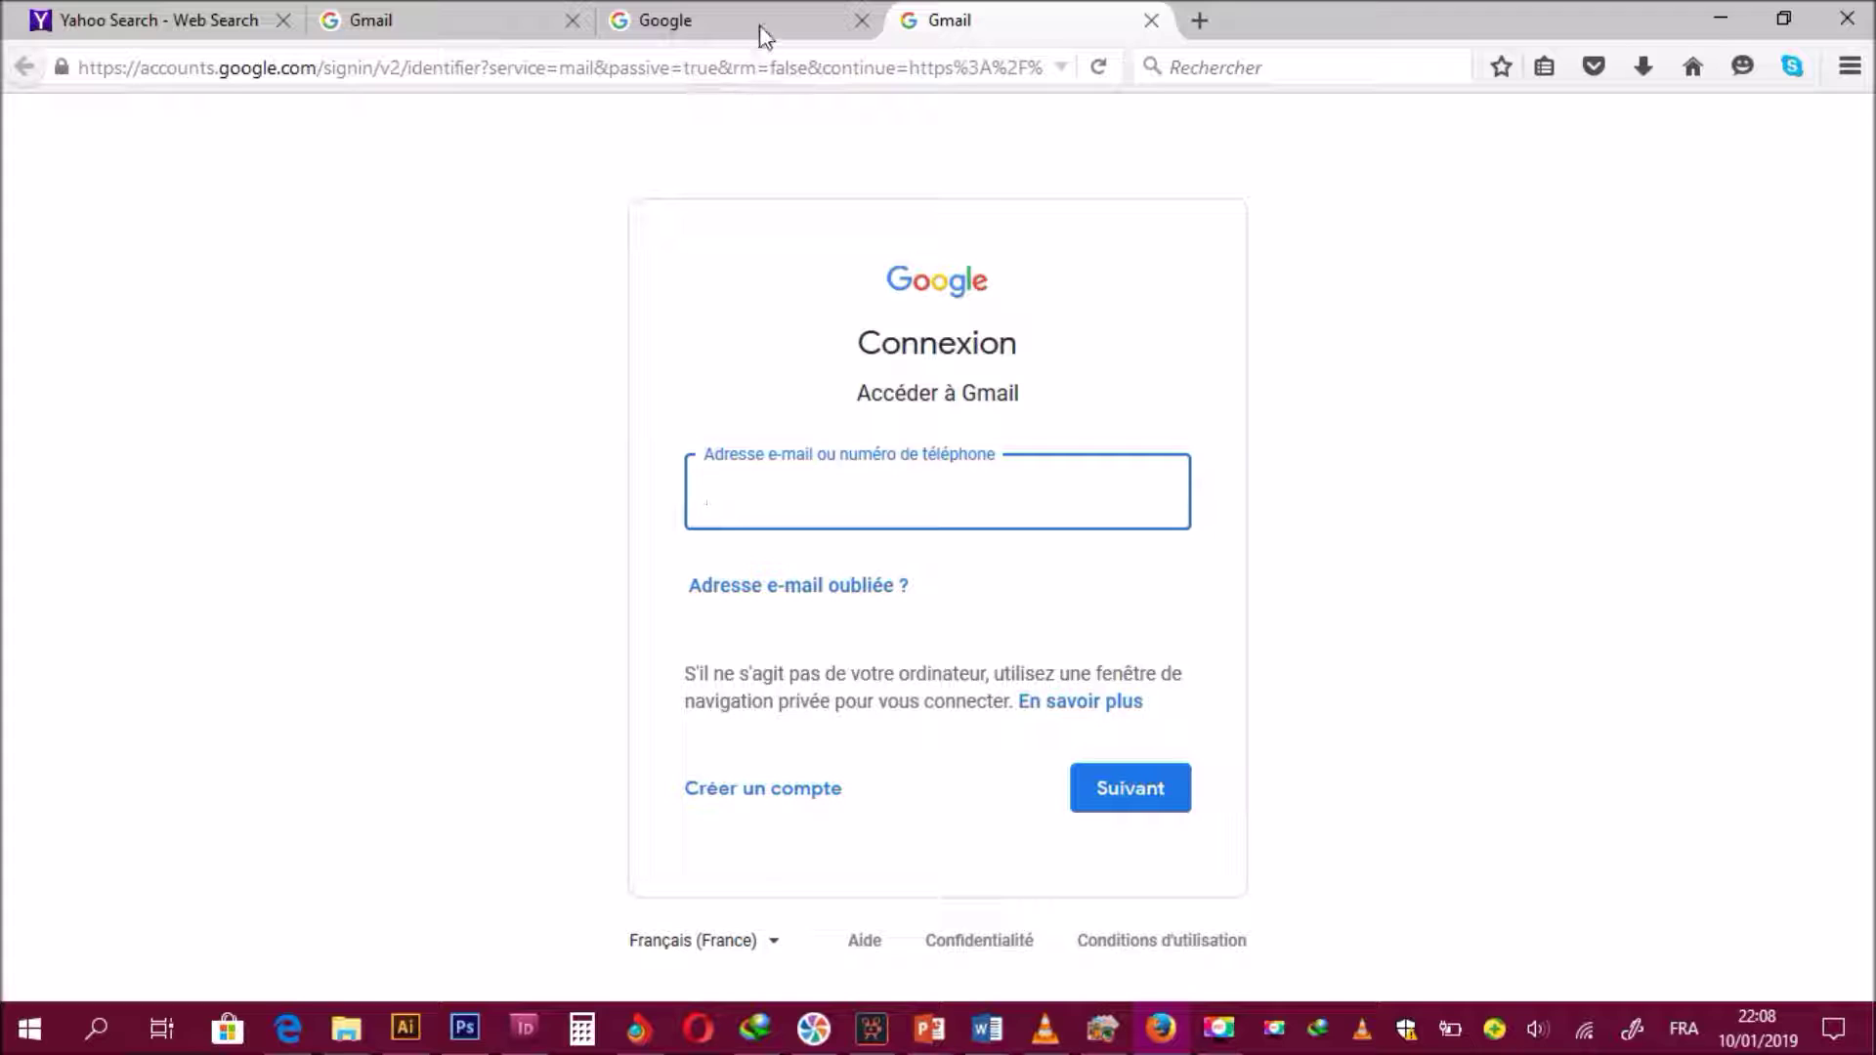
Search Google for gmail.com and open the Gmail result to reach Connexion
{"action": "left_click", "coordinate": [713, 13]}
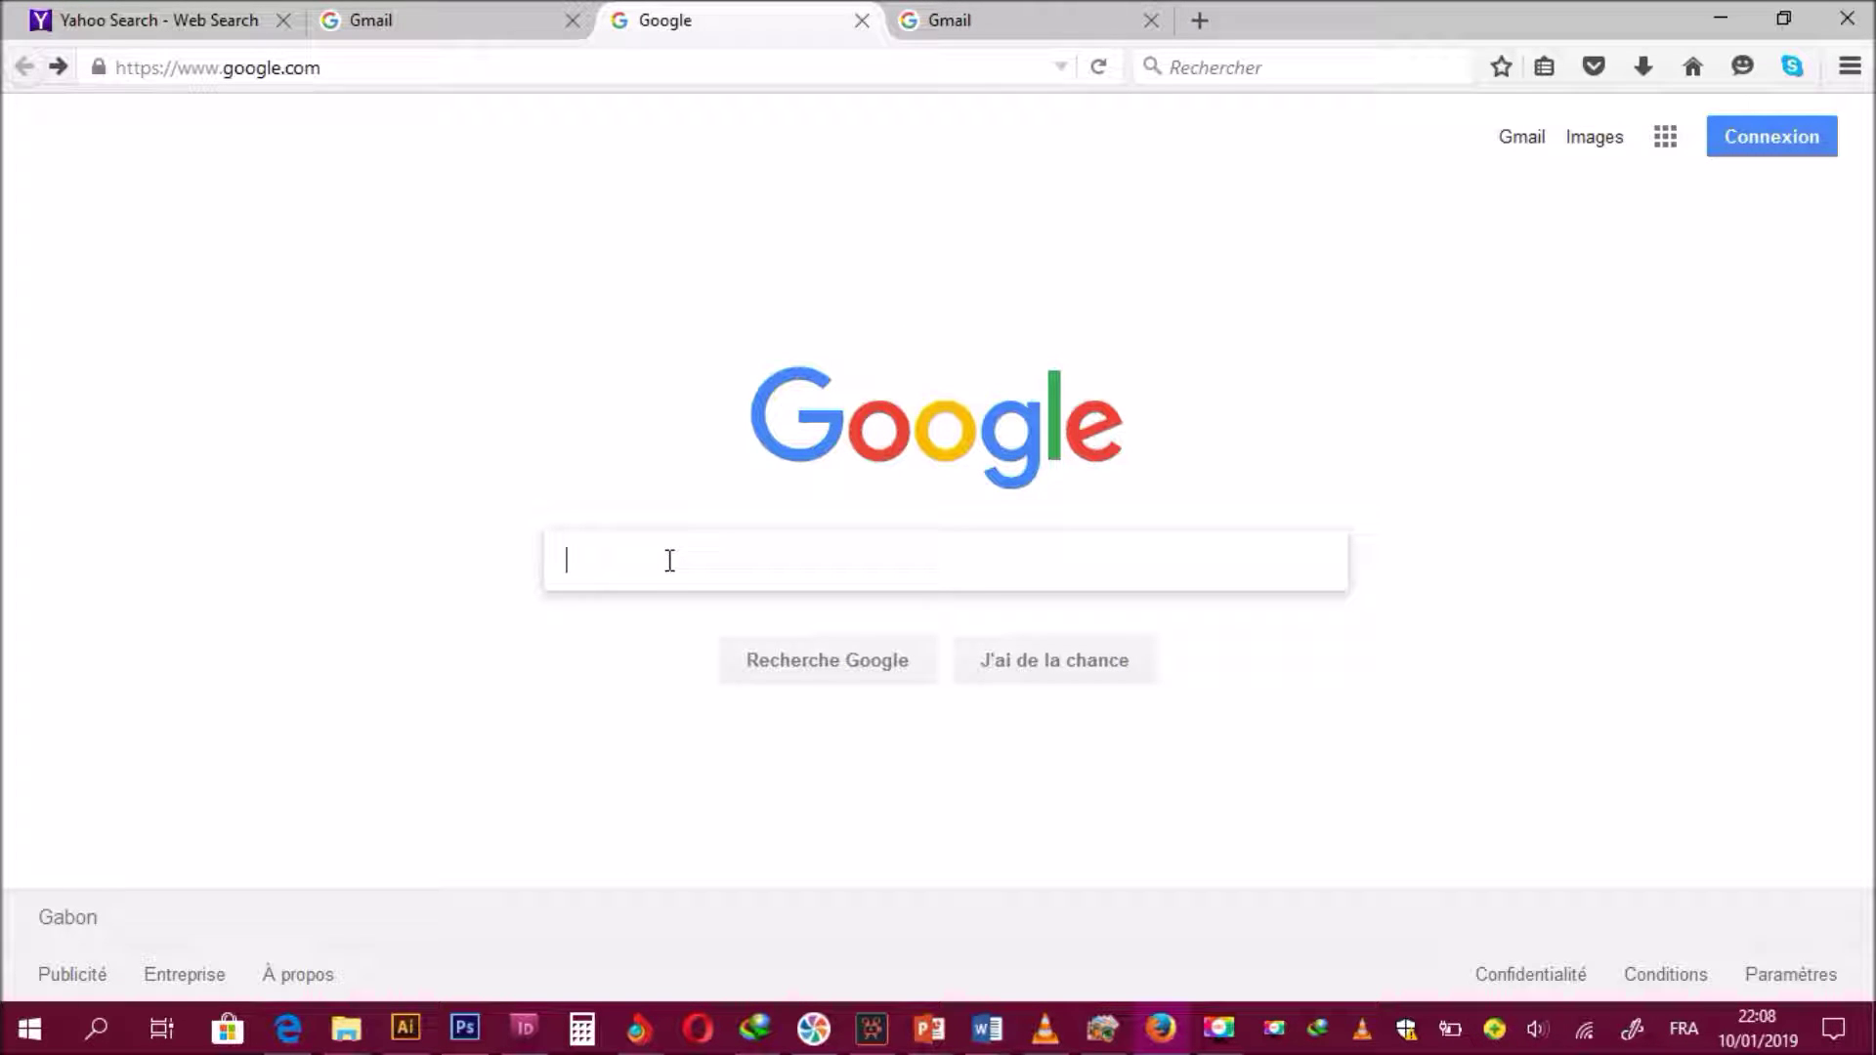
{"action": "type", "text": "gmail.com"}
{"action": "key", "text": "Return"}
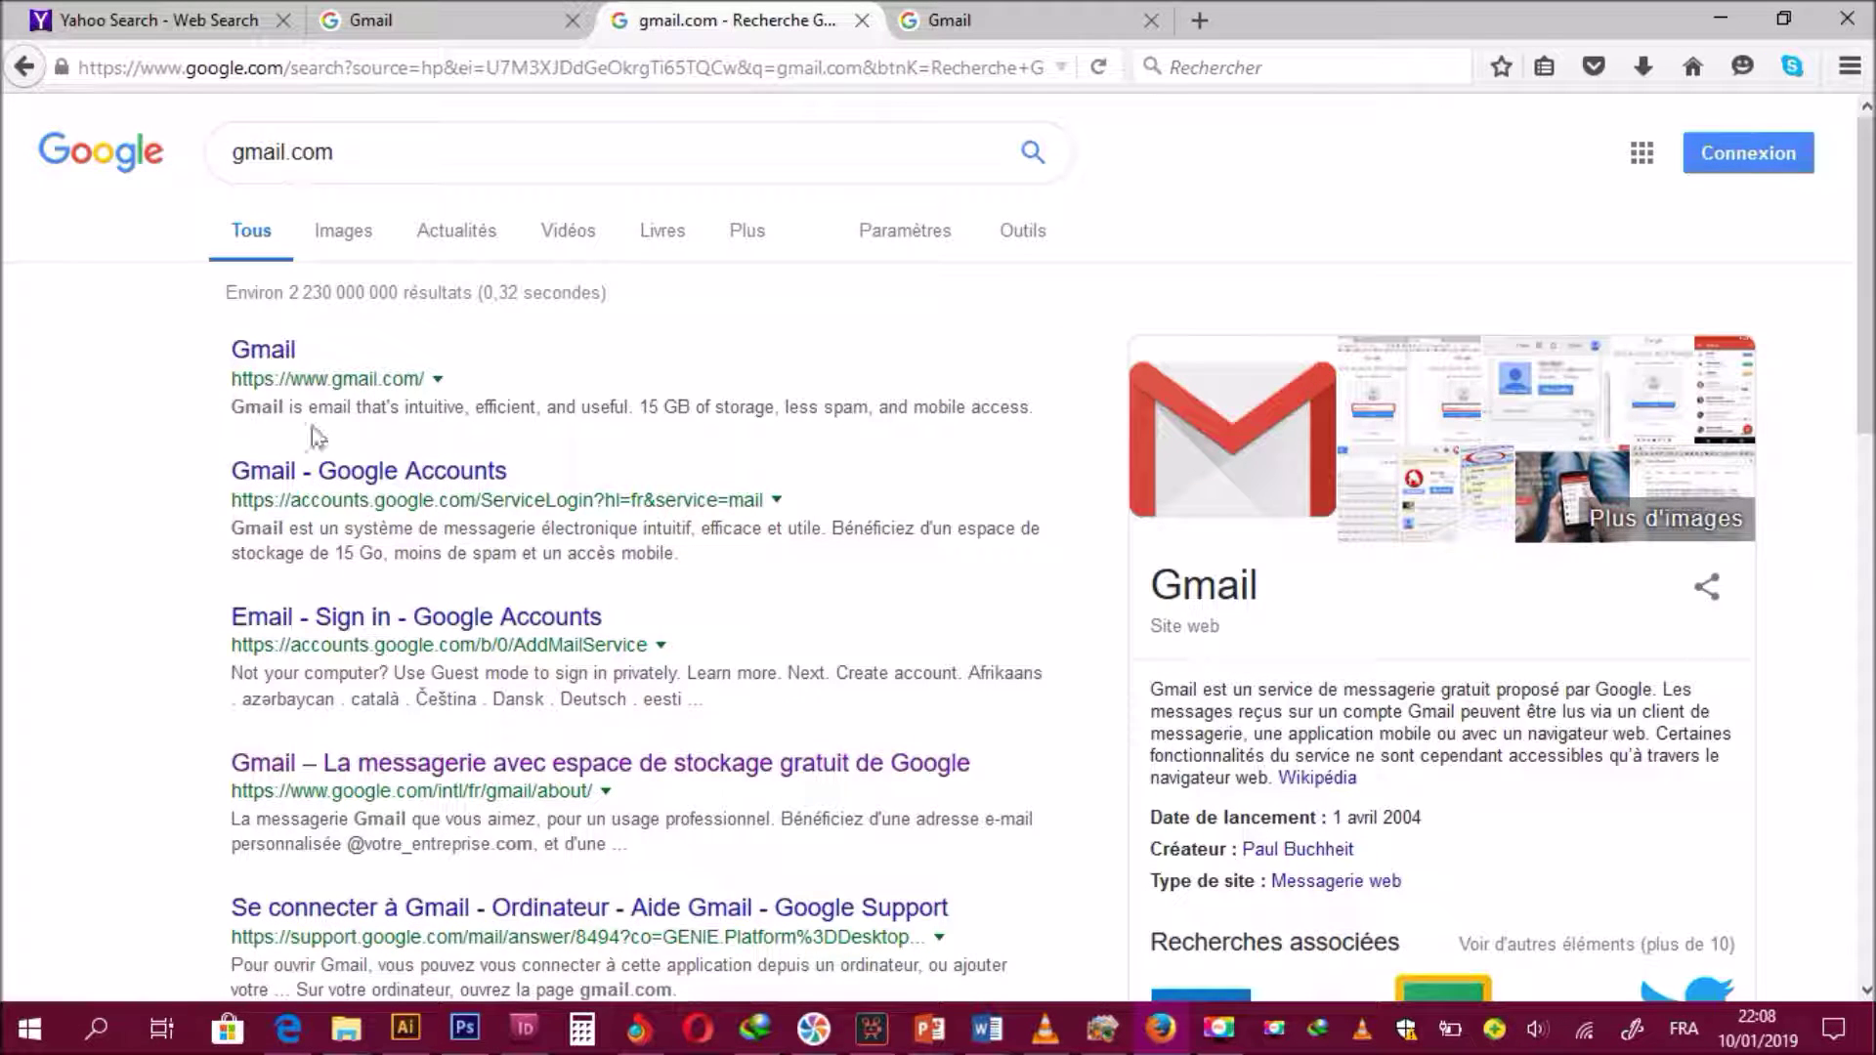
{"action": "left_click", "coordinate": [275, 359]}
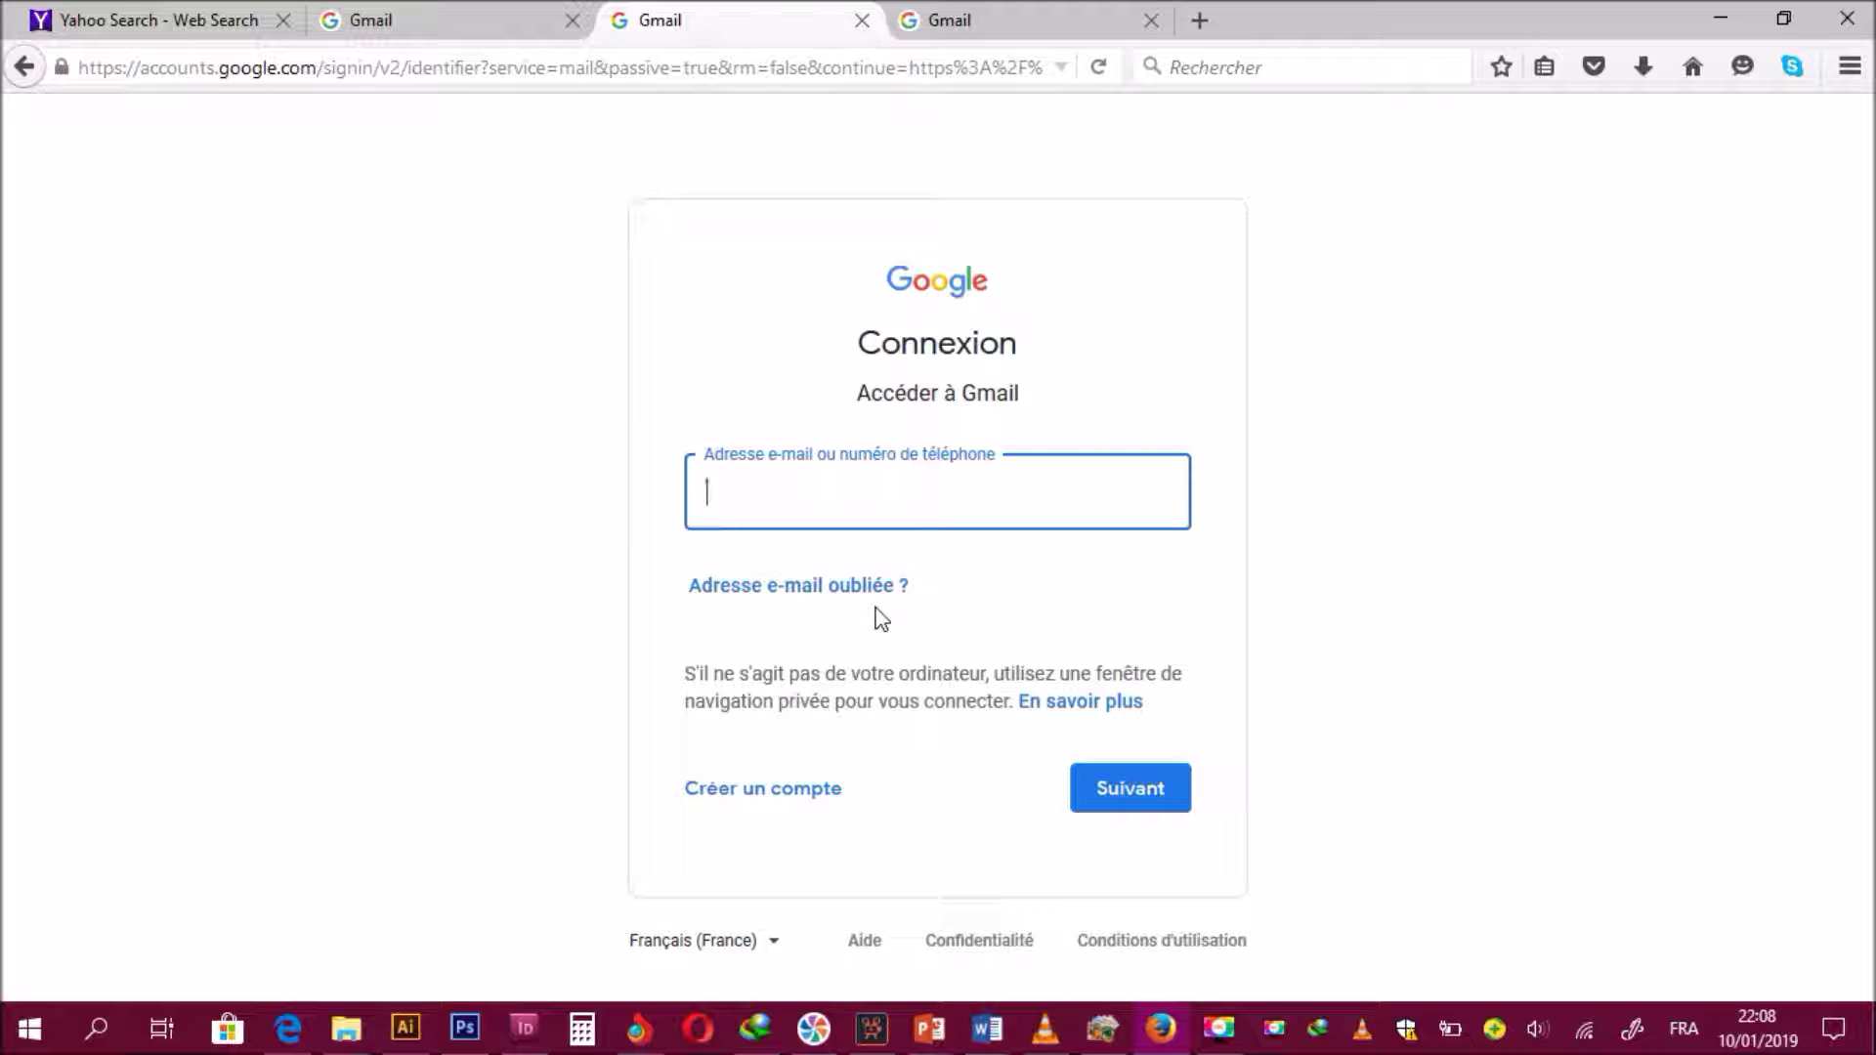
Choose Créer un compte and fill Prénom, Nom and Nom d'utilisateur with the new account's details
{"action": "left_click", "coordinate": [795, 794]}
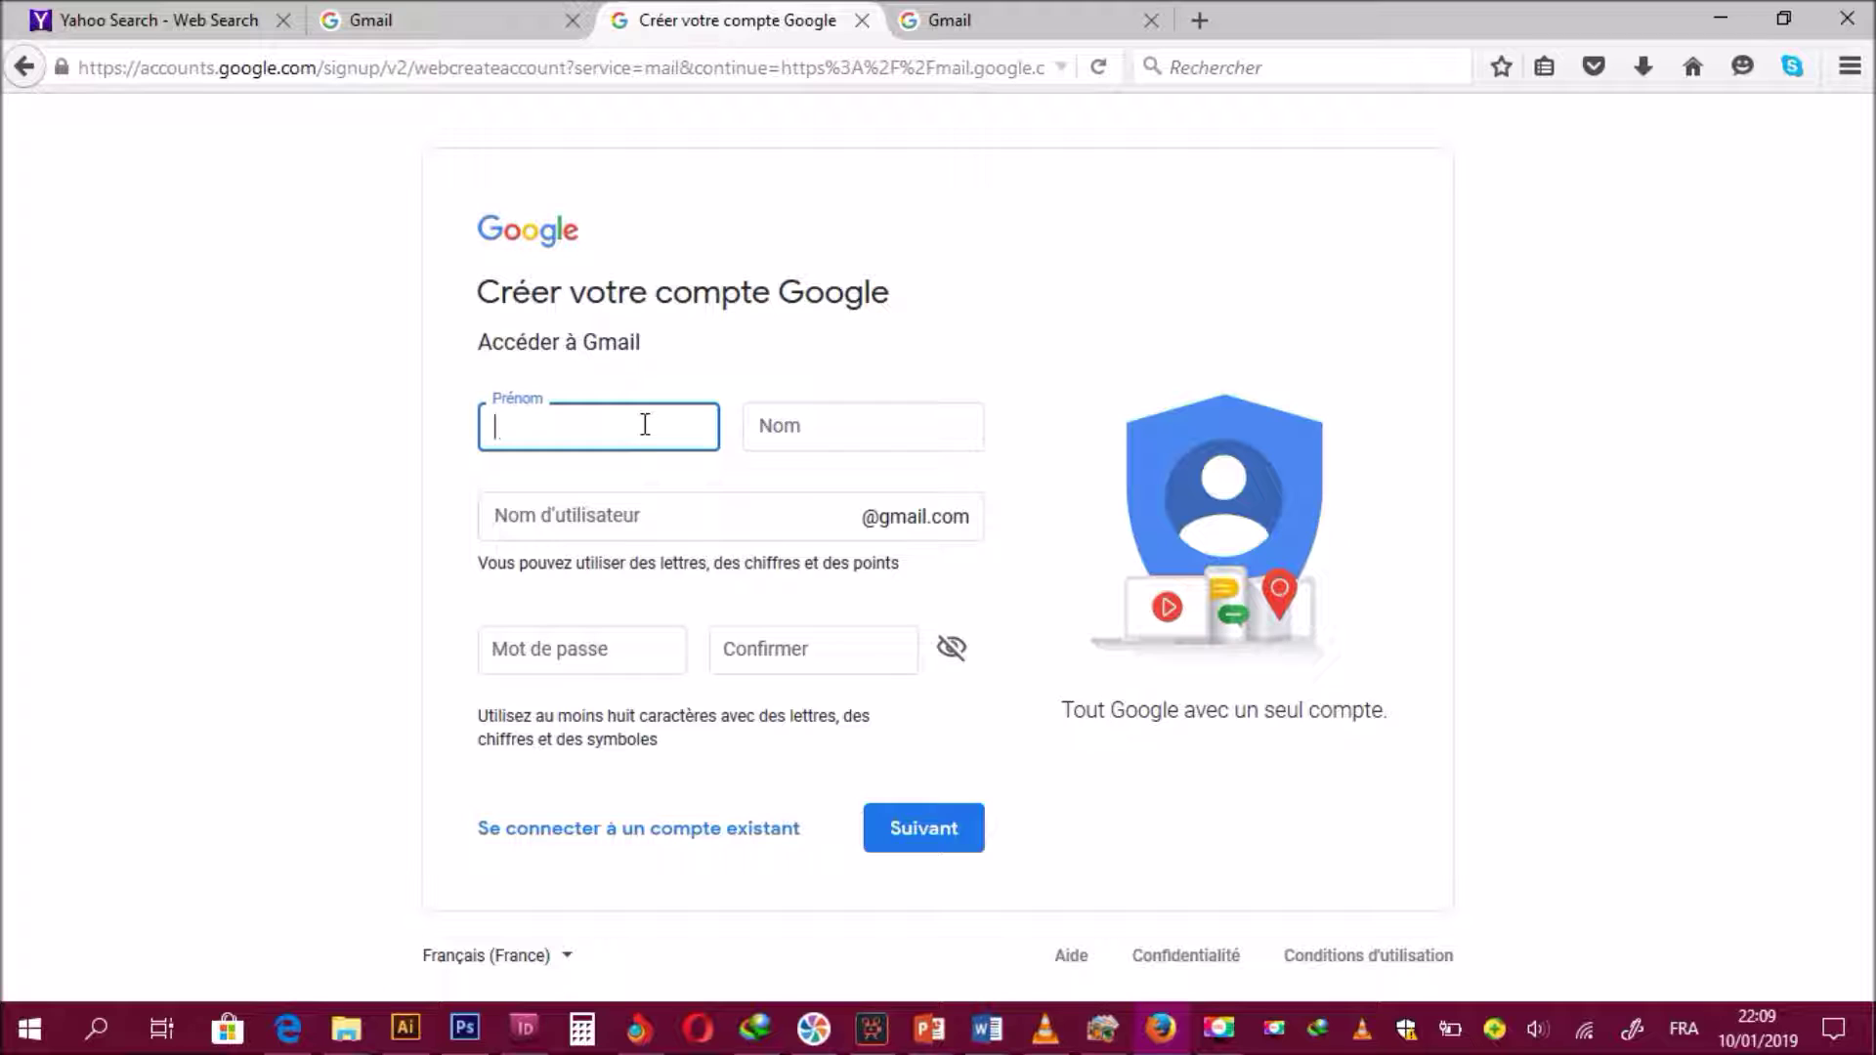
{"action": "type", "text": "Biz"}
{"action": "left_click", "coordinate": [810, 416]}
{"action": "type", "text": "241"}
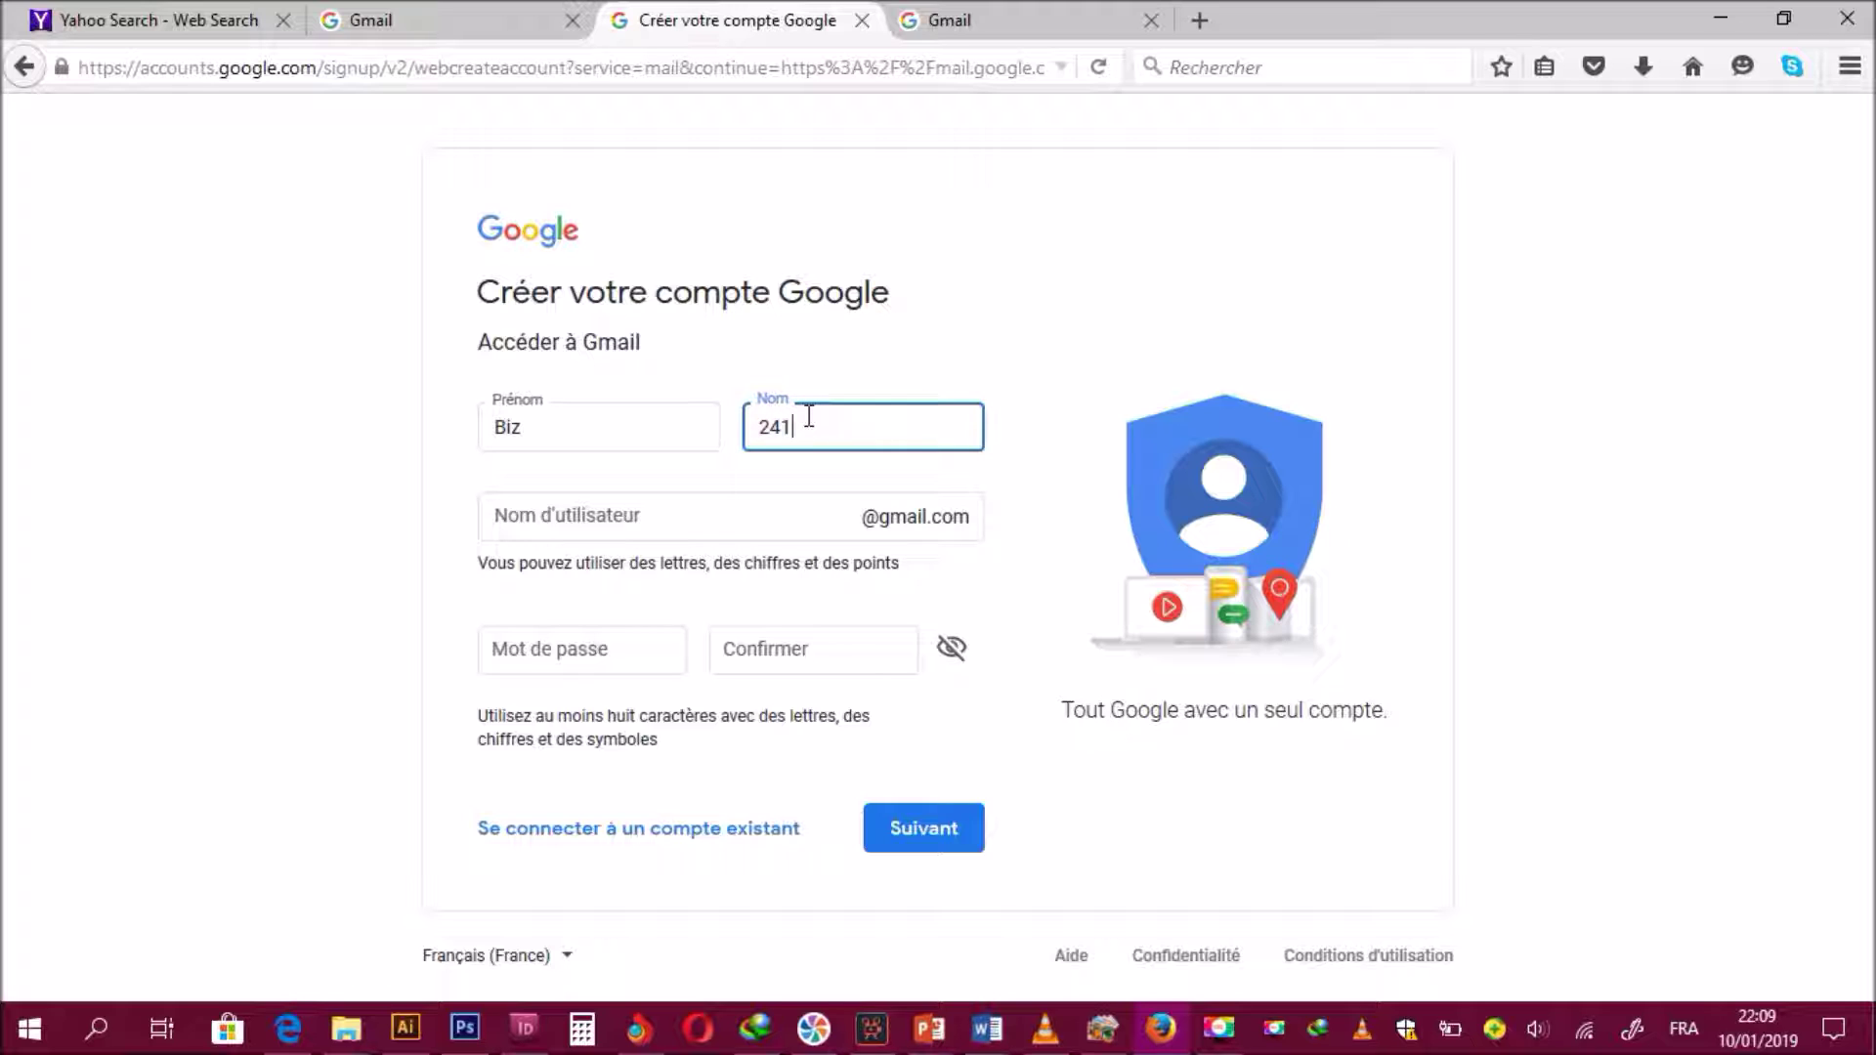
{"action": "left_click", "coordinate": [1072, 485]}
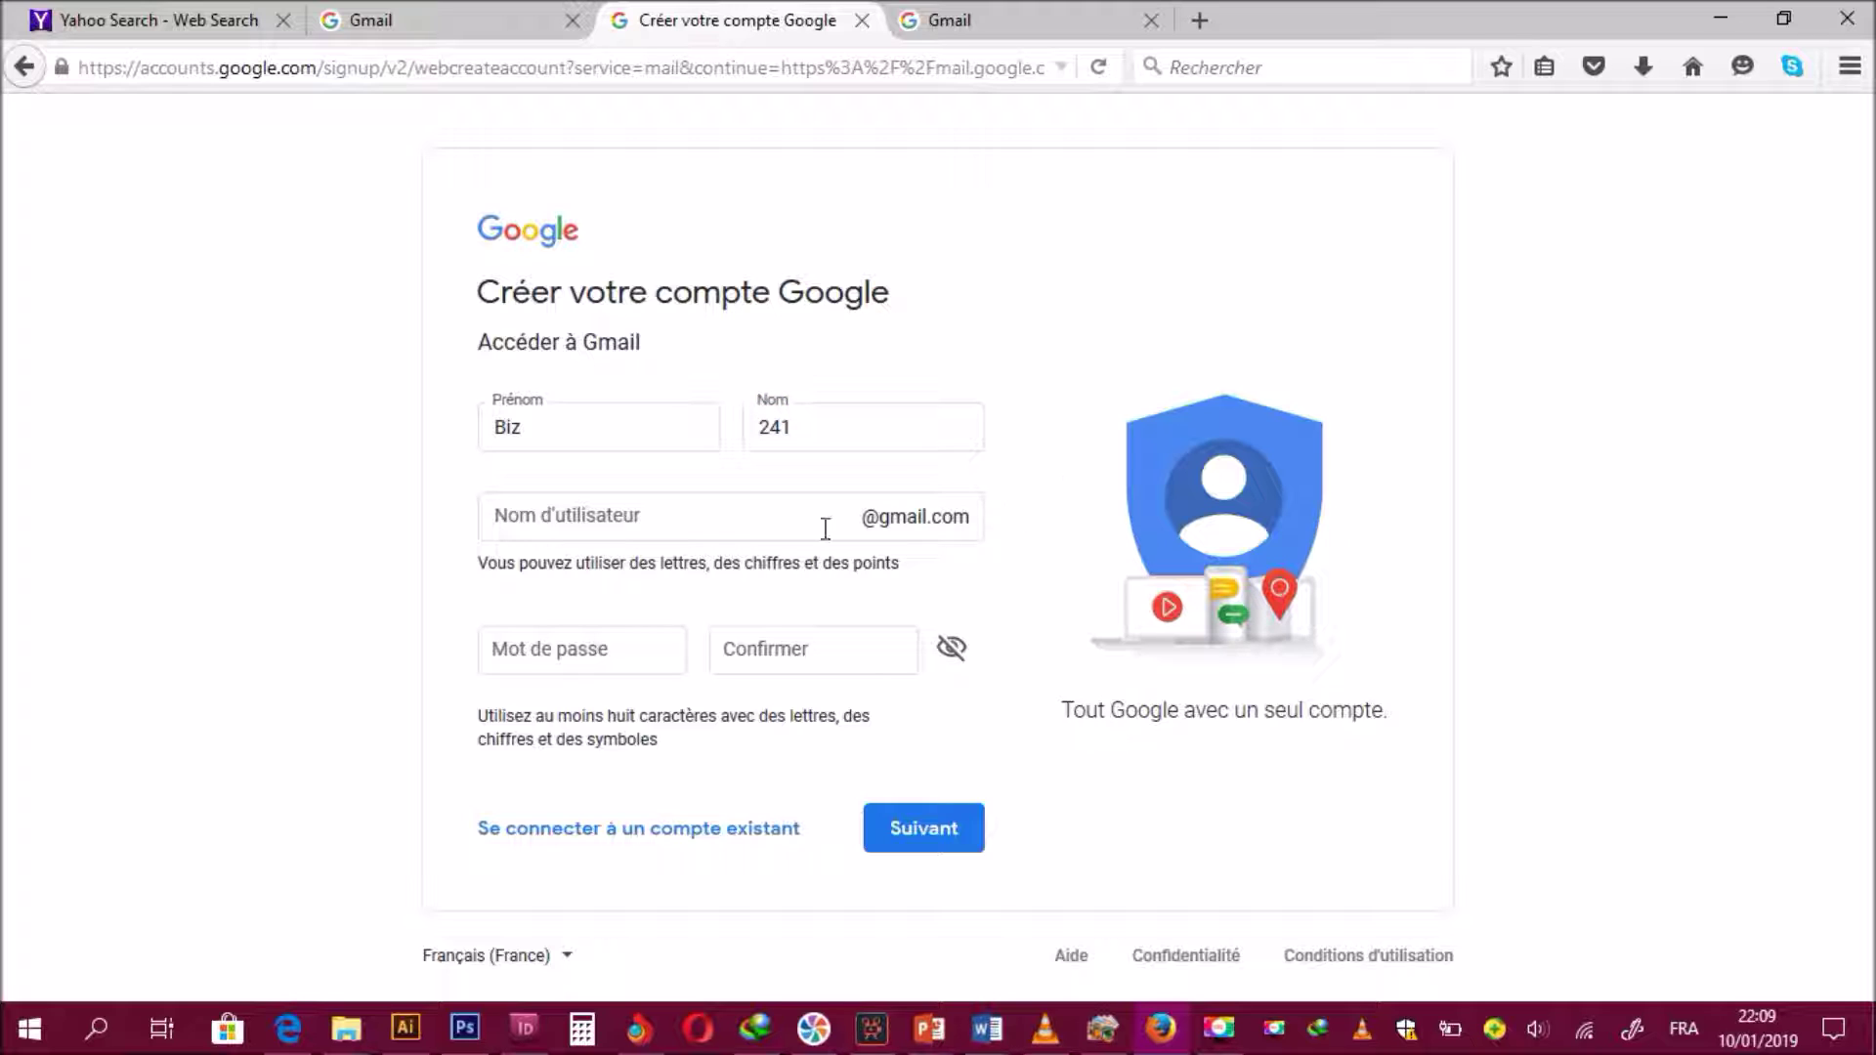
{"action": "left_click", "coordinate": [757, 519]}
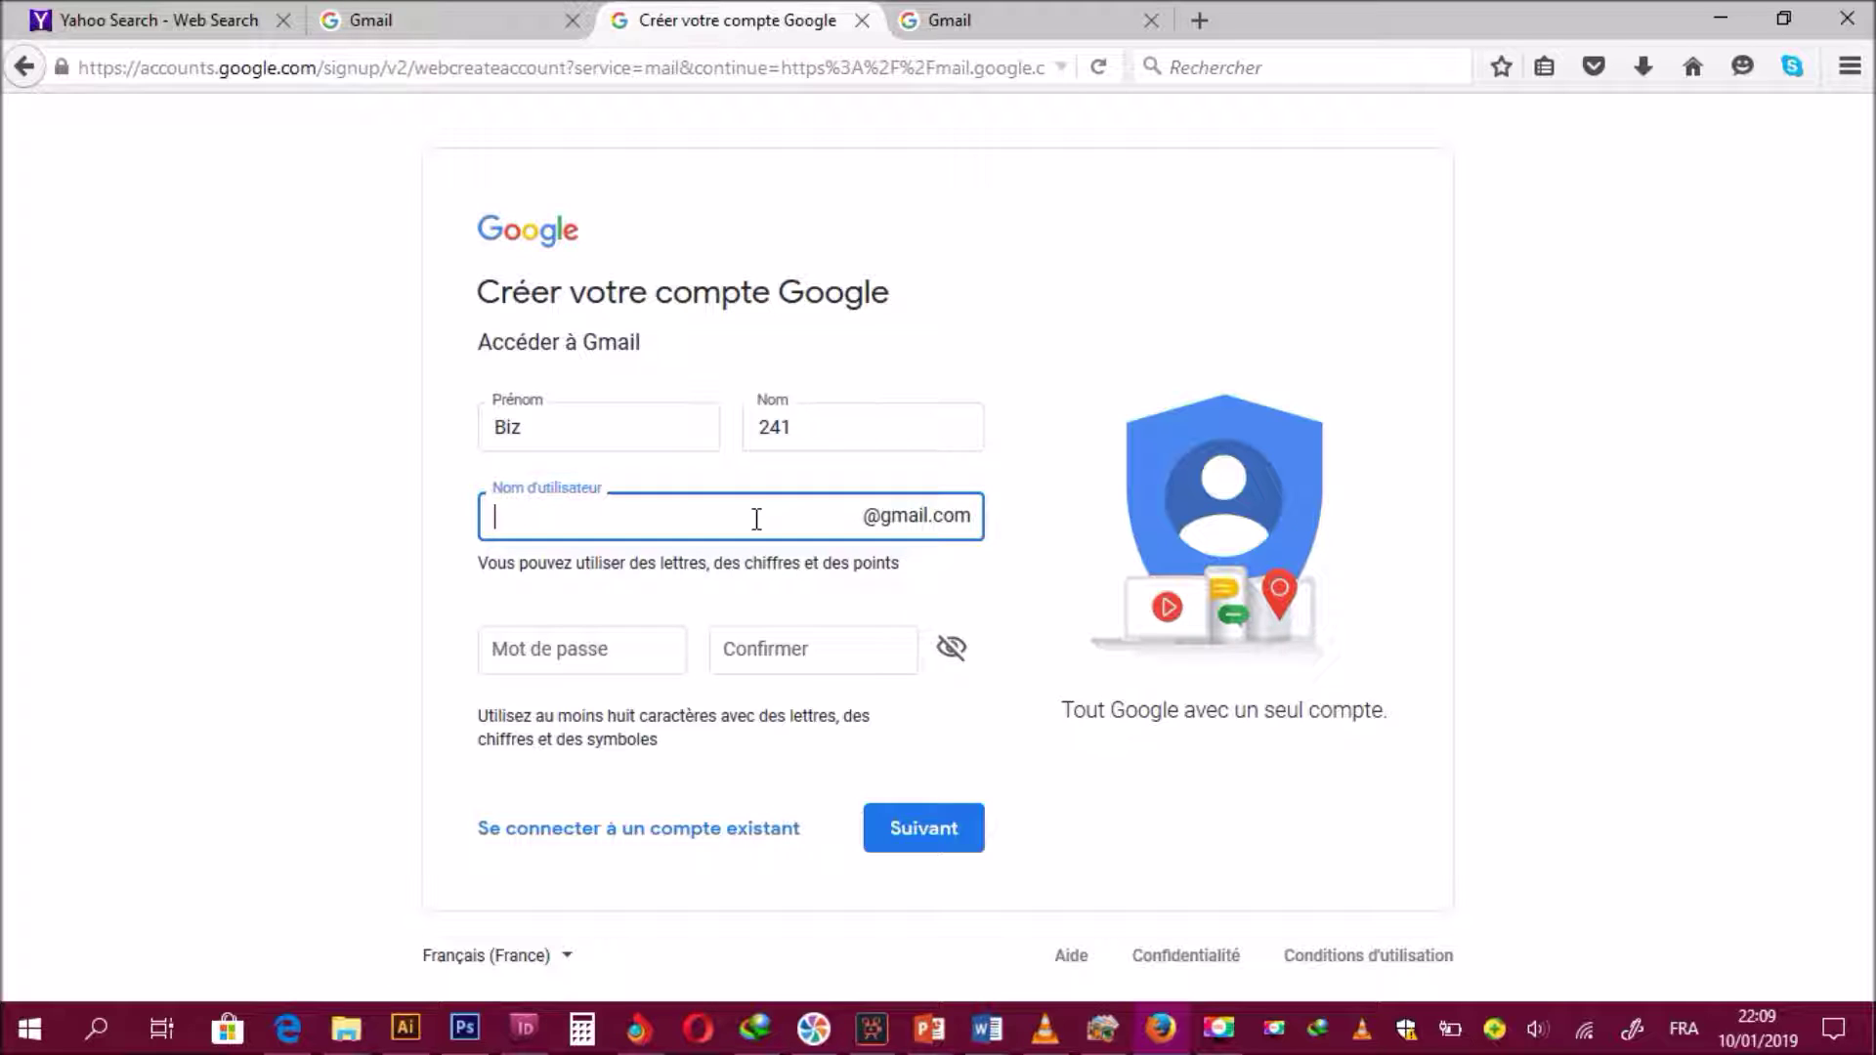
{"action": "left_click", "coordinate": [1024, 519]}
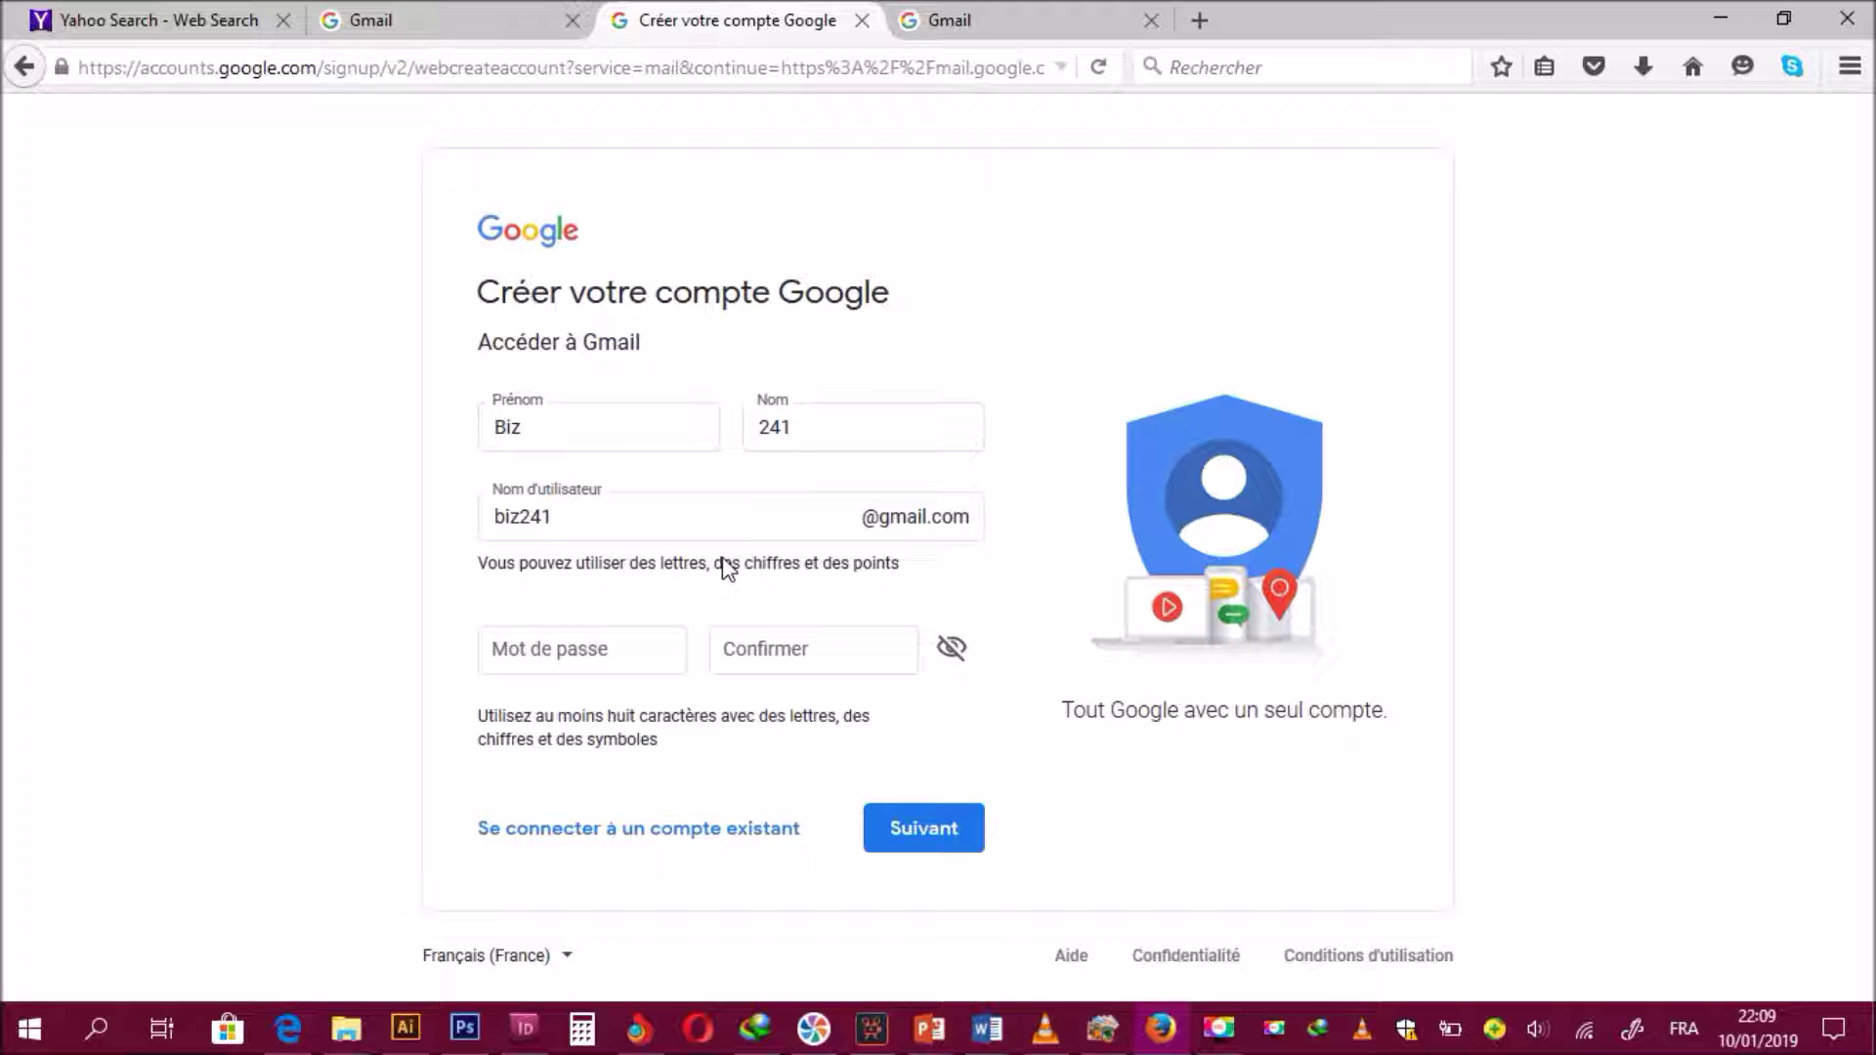
Enter the new account password in the Mot de passe field
{"action": "left_click", "coordinate": [611, 648]}
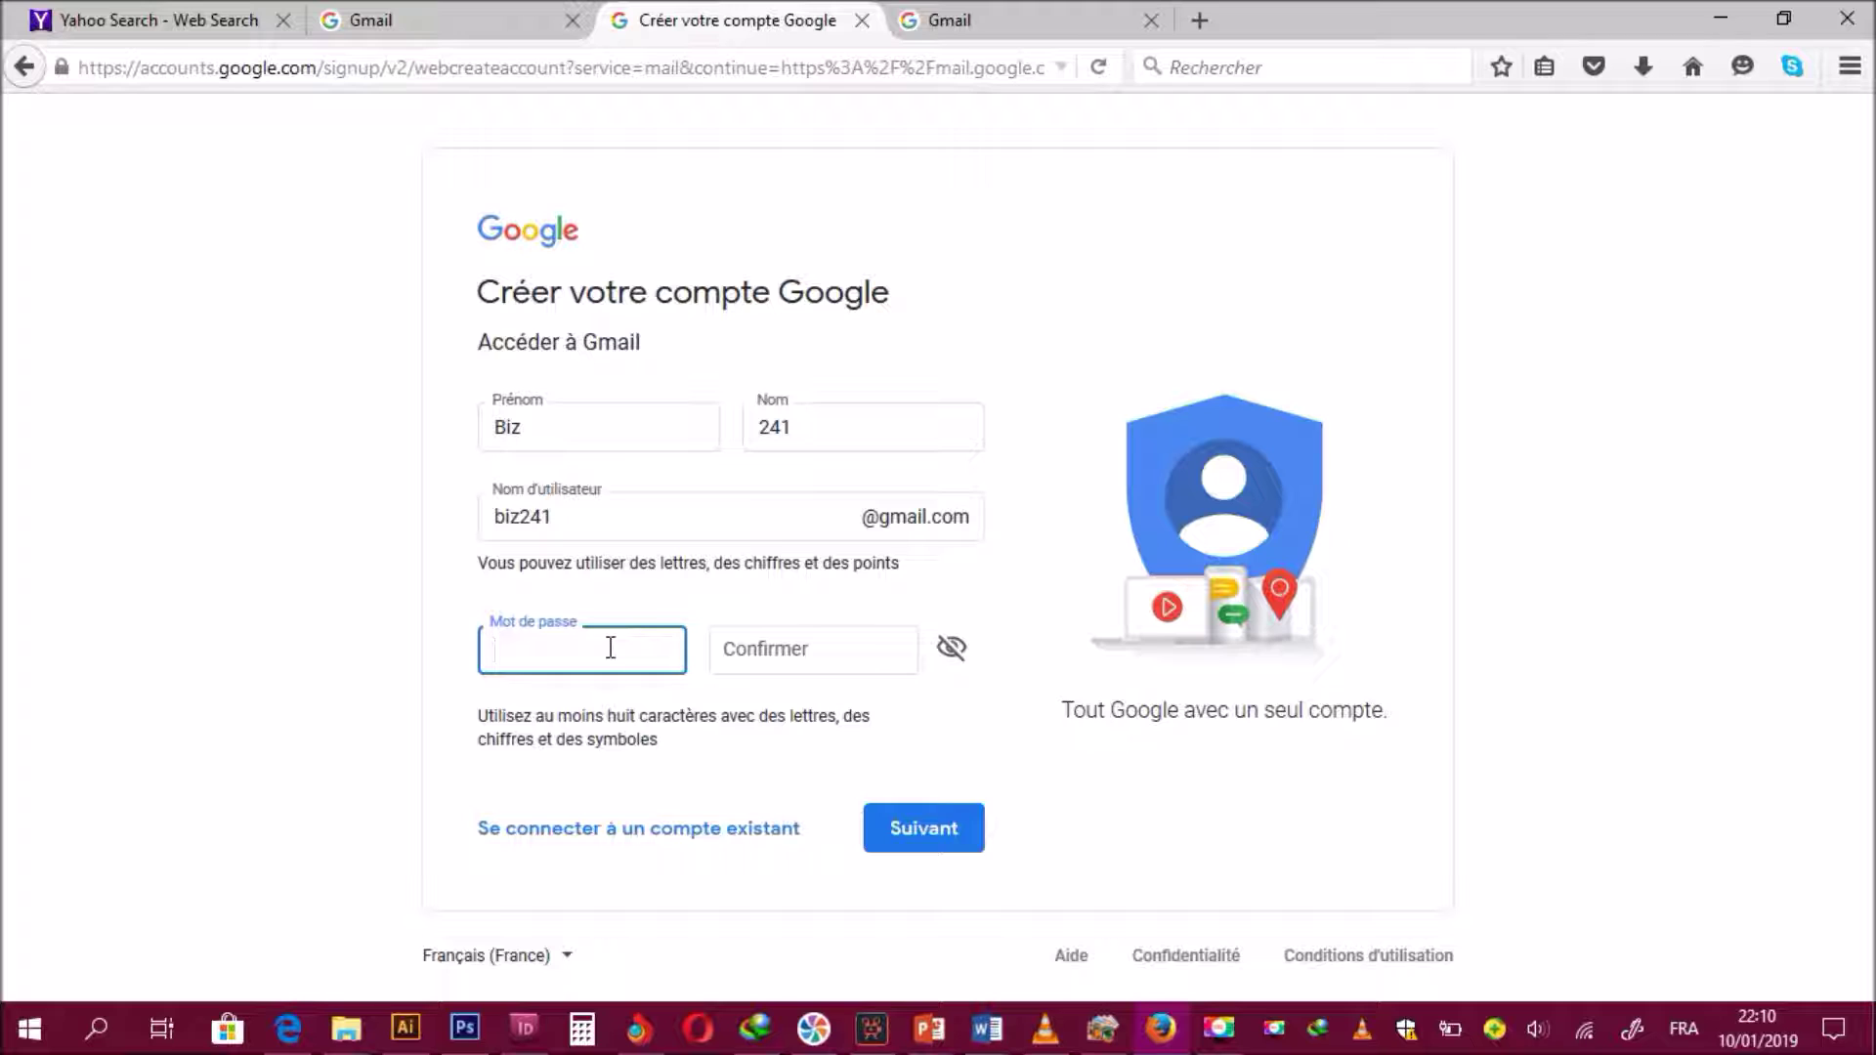
{"action": "key", "text": "BackSpace"}
{"action": "key", "text": "BackSpace"}
{"action": "key", "text": "BackSpace"}
{"action": "key", "text": "BackSpace"}
{"action": "key", "text": "BackSpace"}
Retype the same password in the Confirmer field
{"action": "left_click", "coordinate": [735, 650]}
{"action": "left_click", "coordinate": [666, 646]}
{"action": "left_click", "coordinate": [752, 657]}
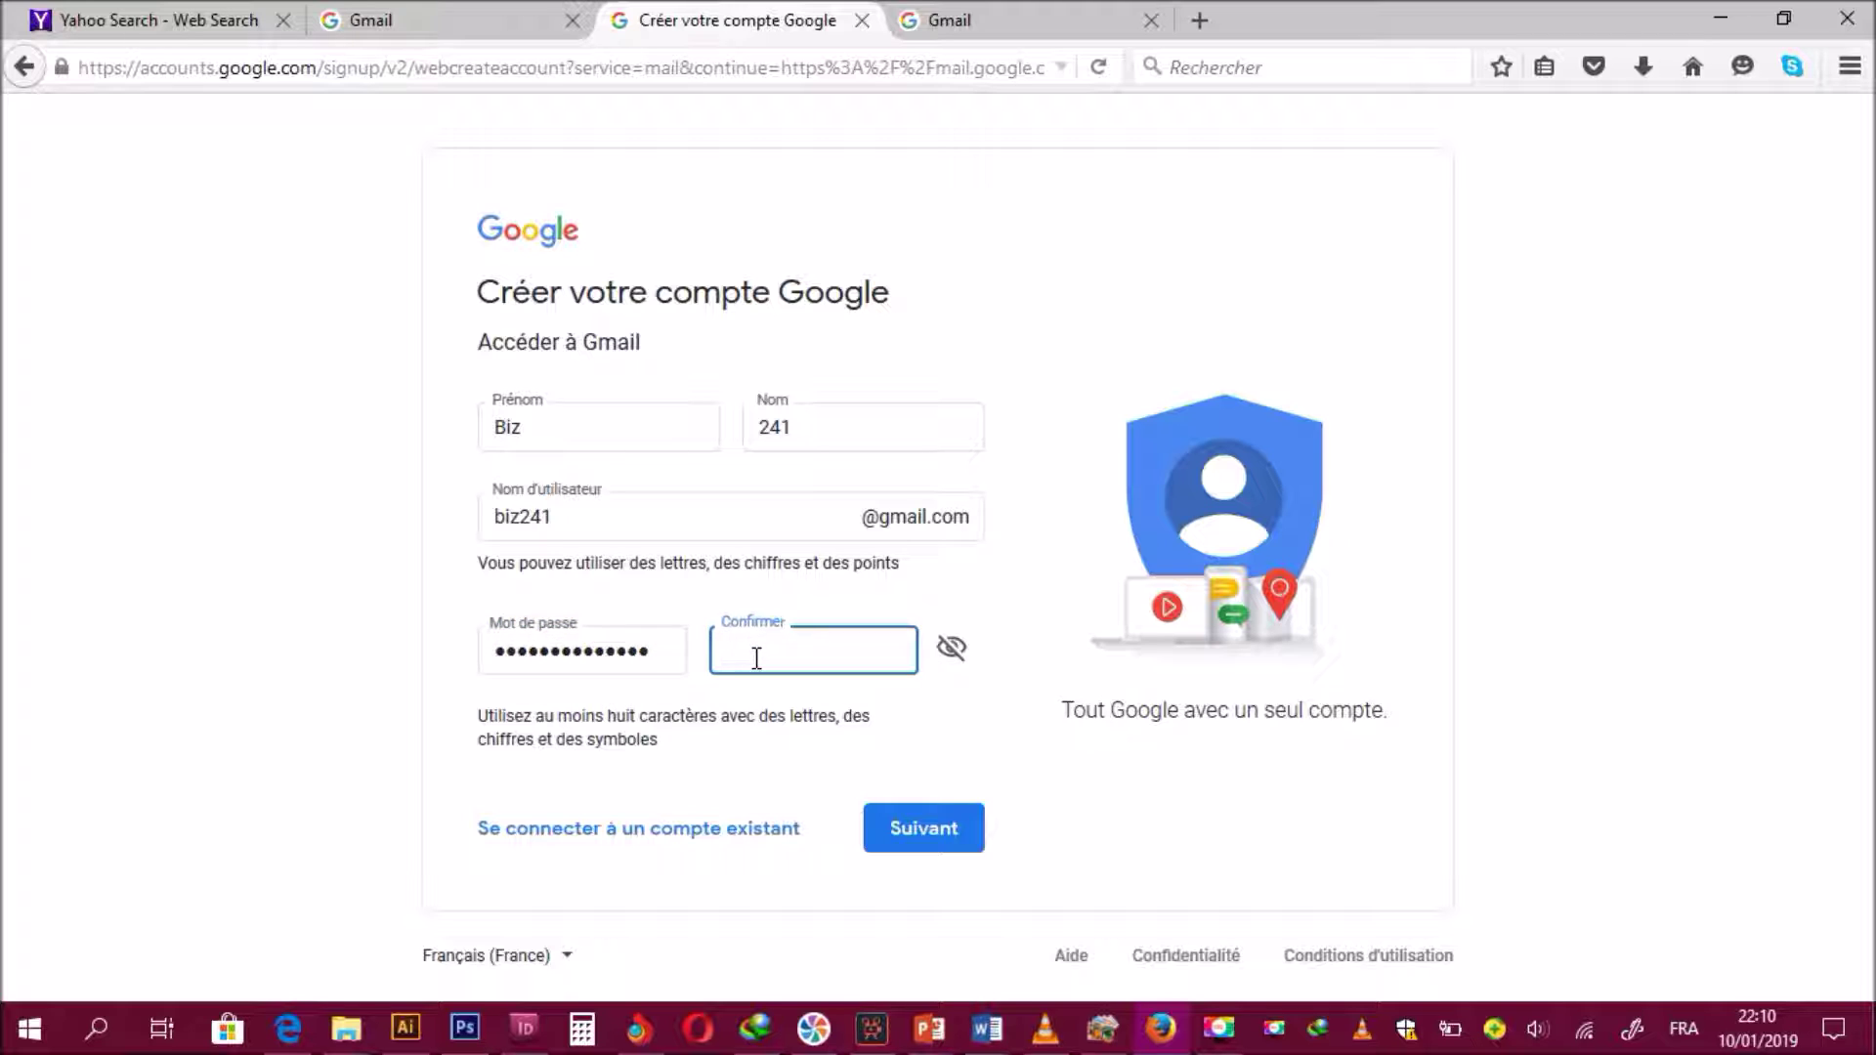
{"action": "type", "text": "bi"}
{"action": "key", "text": "BackSpace"}
{"action": "key", "text": "BackSpace"}
{"action": "type", "text": "b"}
{"action": "type", "text": "•••••••••••"}
Lengthen the rejected username with extra letters at its start and resubmit with Suivant
{"action": "left_click", "coordinate": [938, 835]}
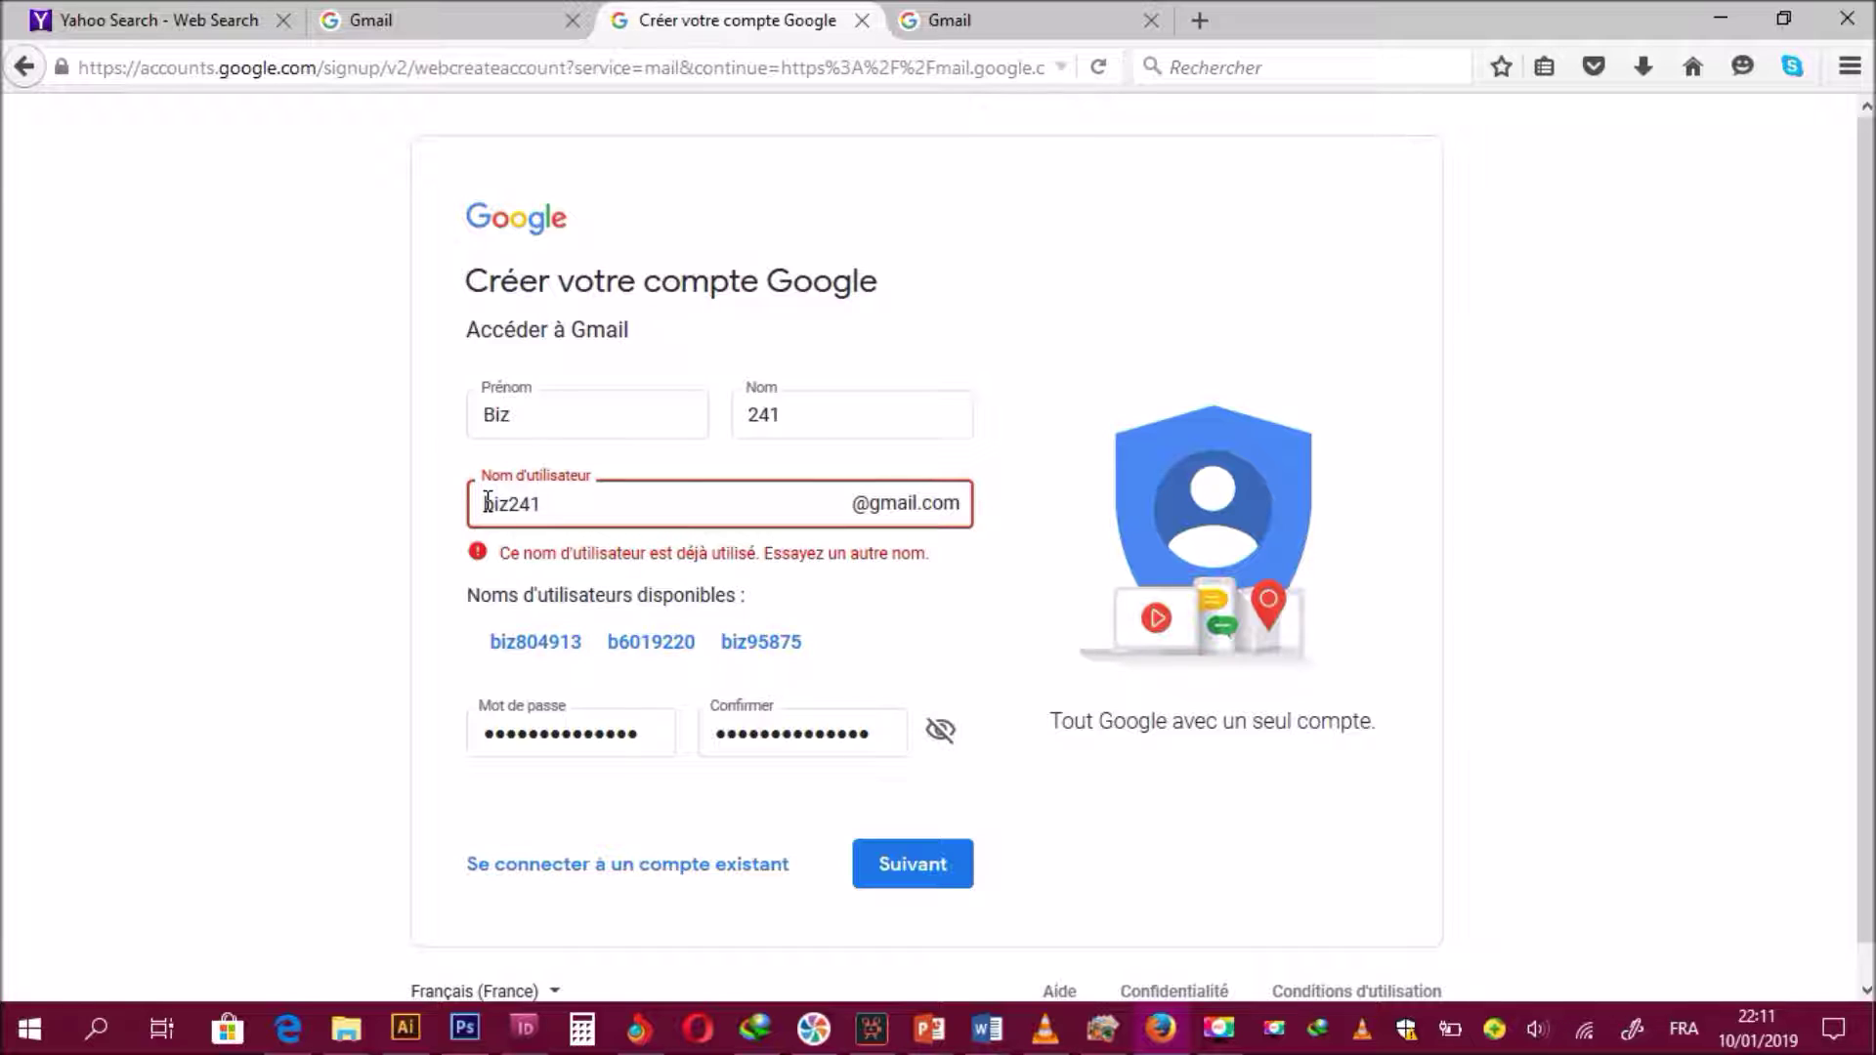
{"action": "left_click", "coordinate": [547, 505]}
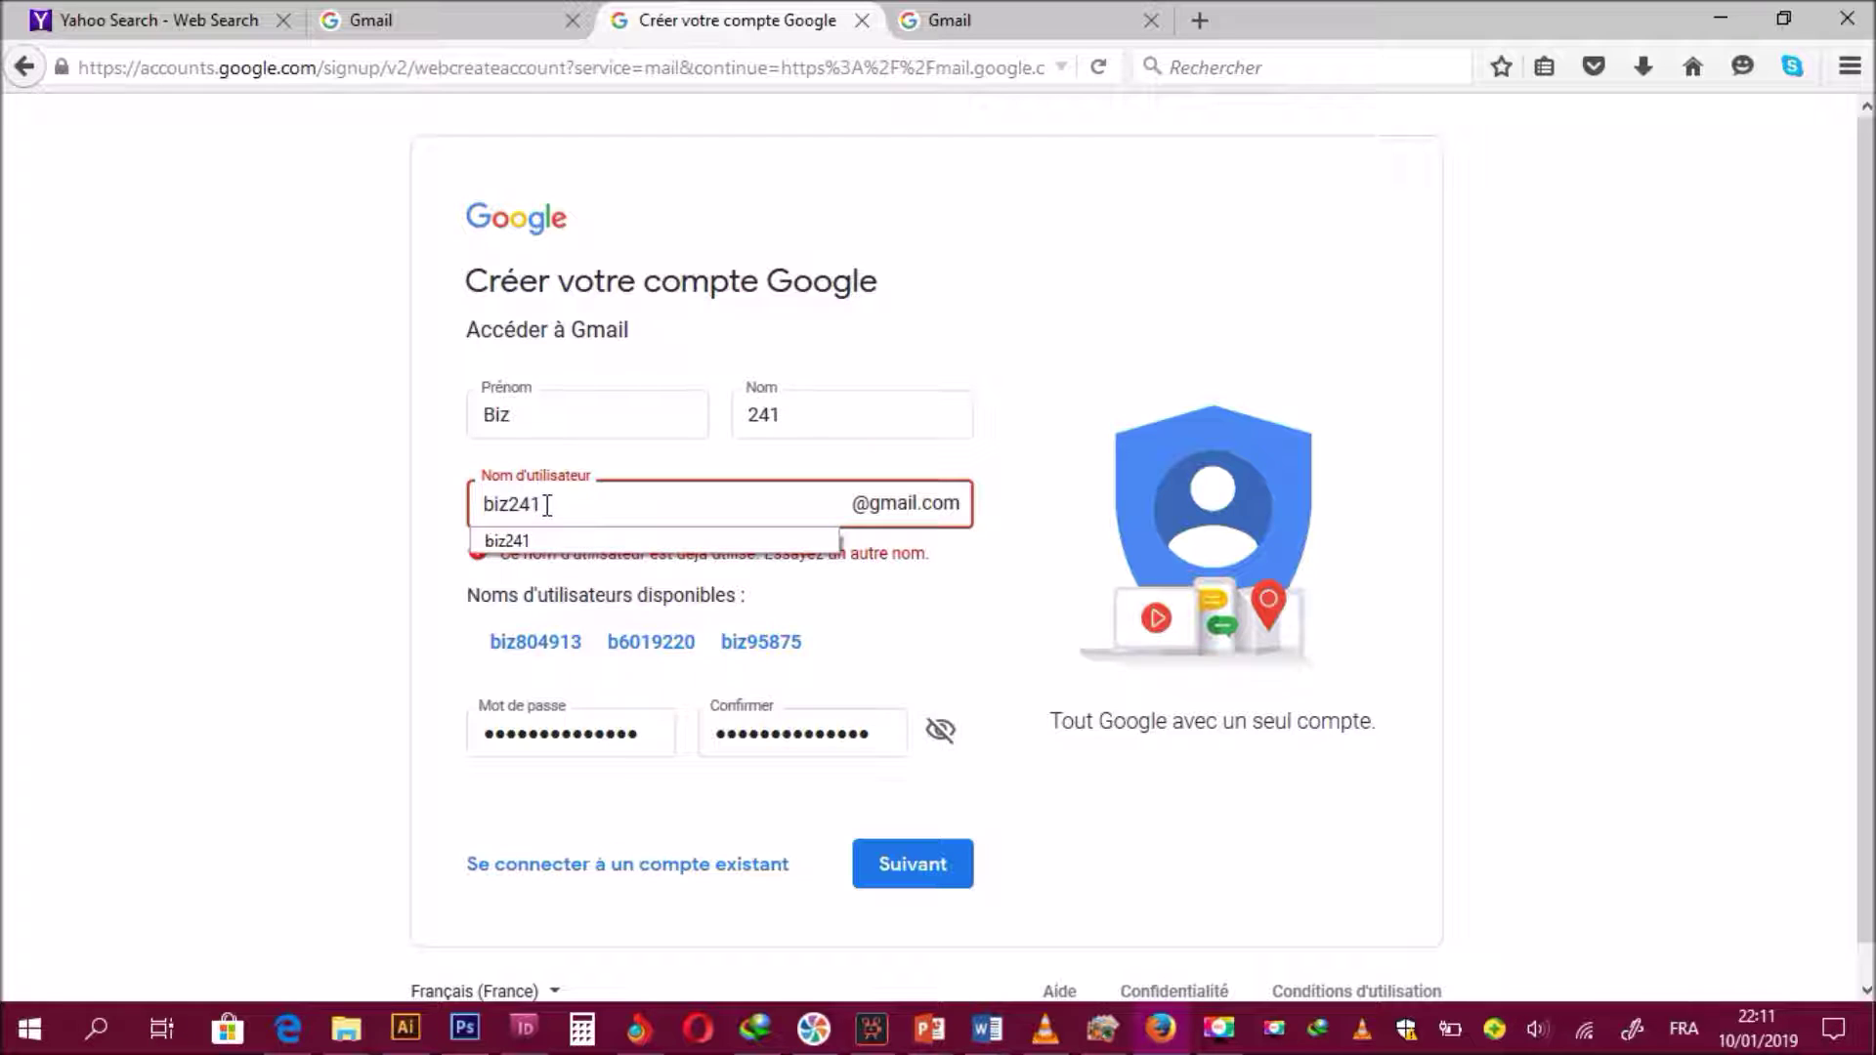
{"action": "type", "text": "h"}
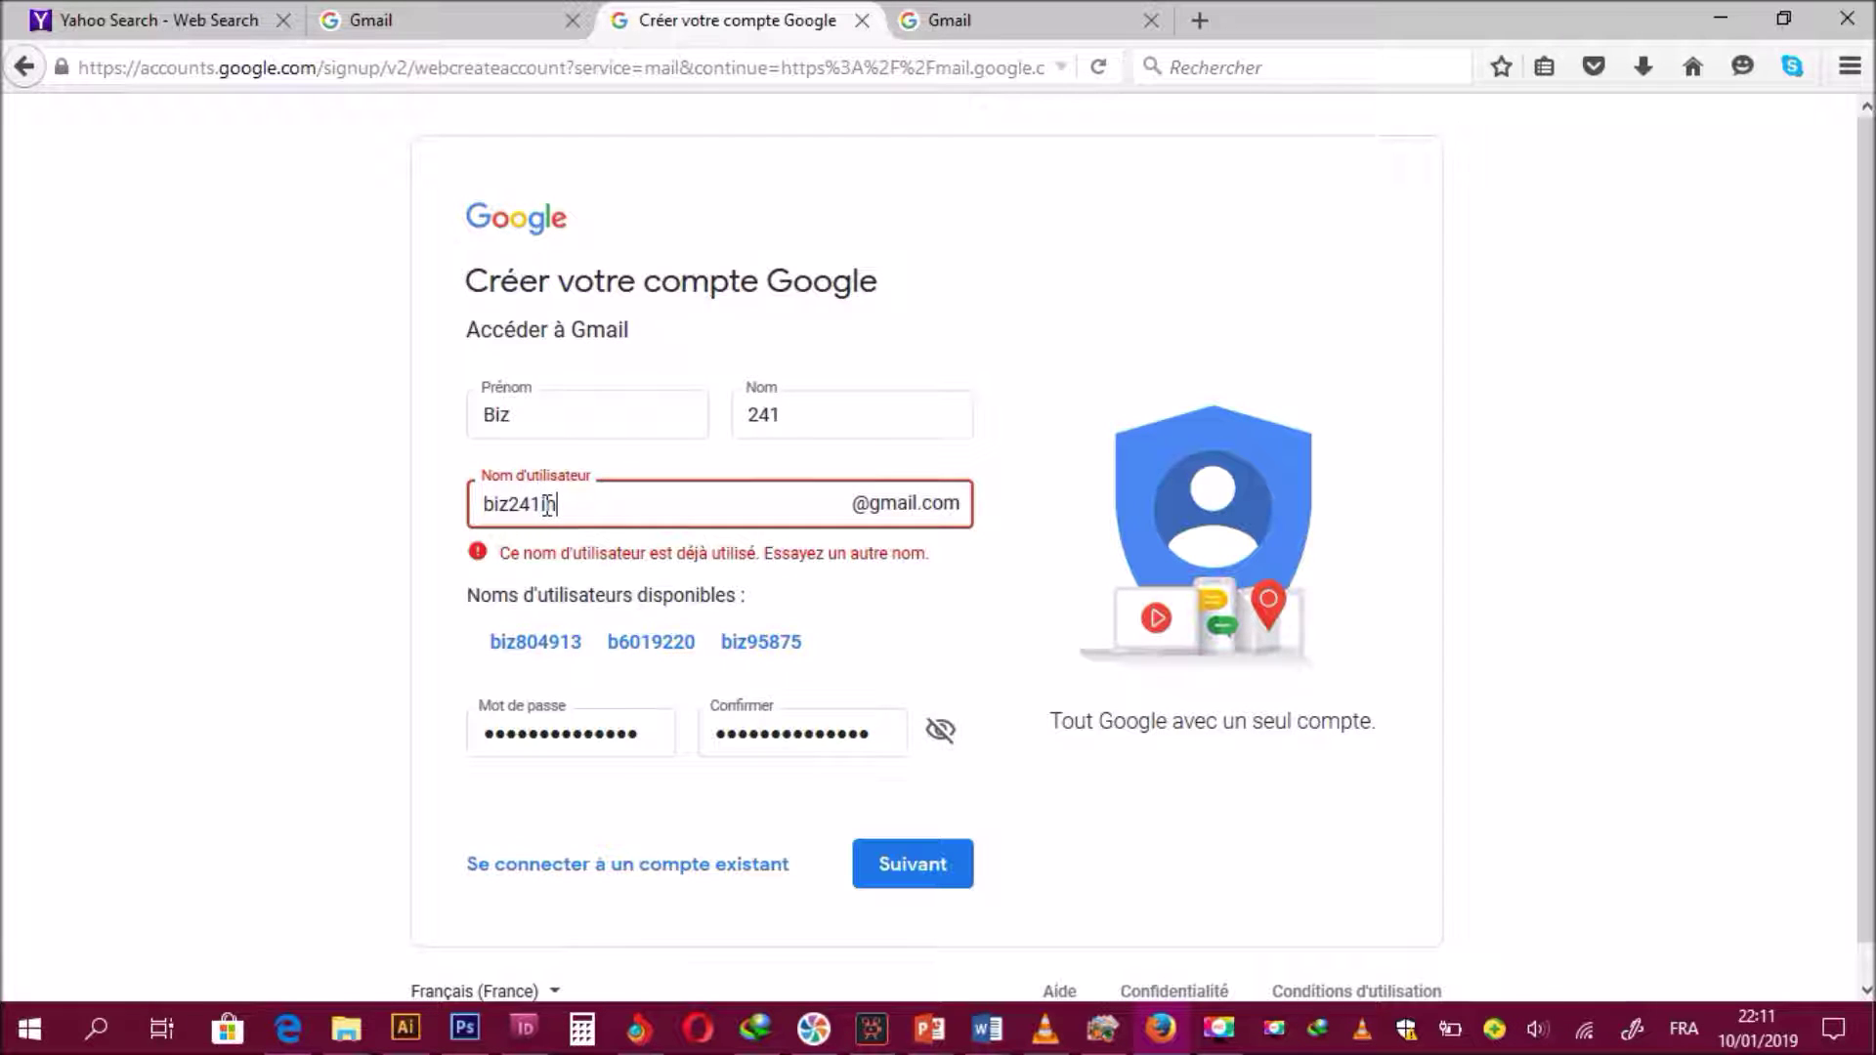
{"action": "type", "text": "fos"}
{"action": "left_click_drag", "start_coordinate": [594, 503], "coordinate": [540, 495]}
{"action": "left_click_drag", "start_coordinate": [479, 502], "coordinate": [479, 503]}
{"action": "left_click", "coordinate": [931, 864]}
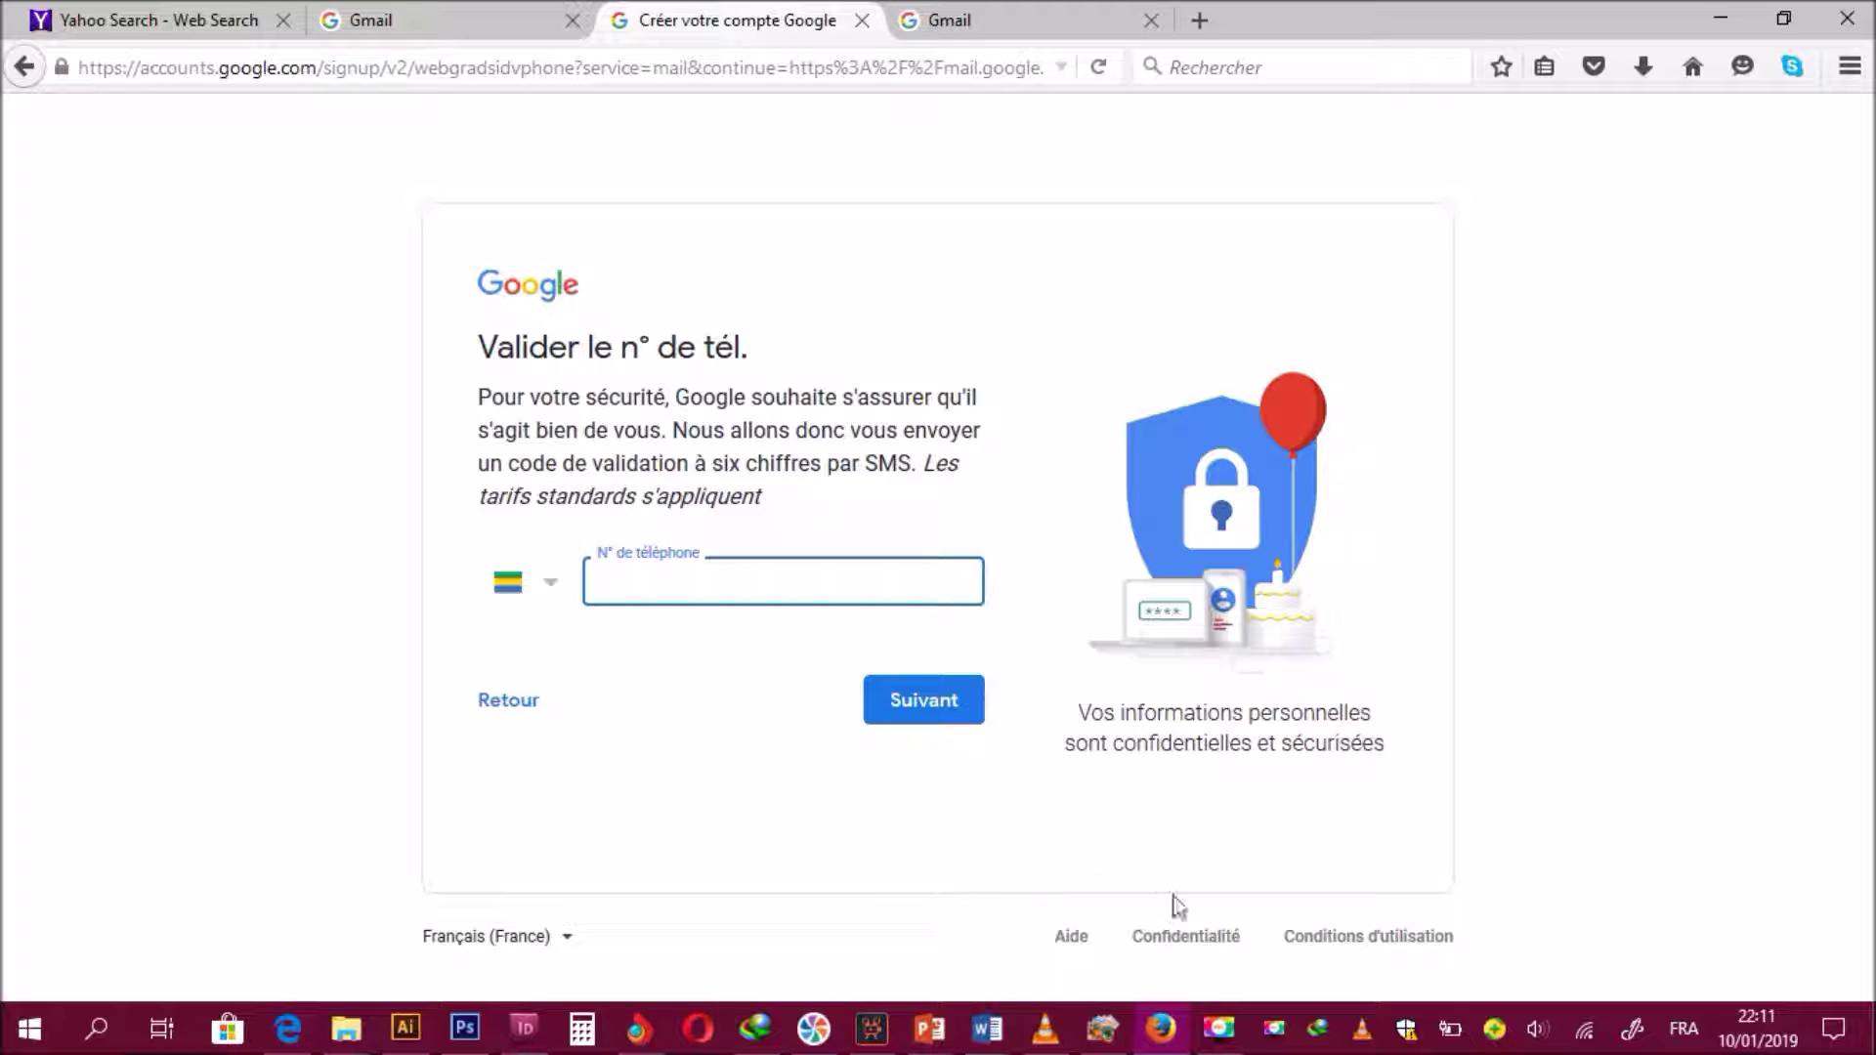
Get through the Valider le n° de tél. step to the Bienvenue sur Google page
{"action": "left_click", "coordinate": [1219, 1028]}
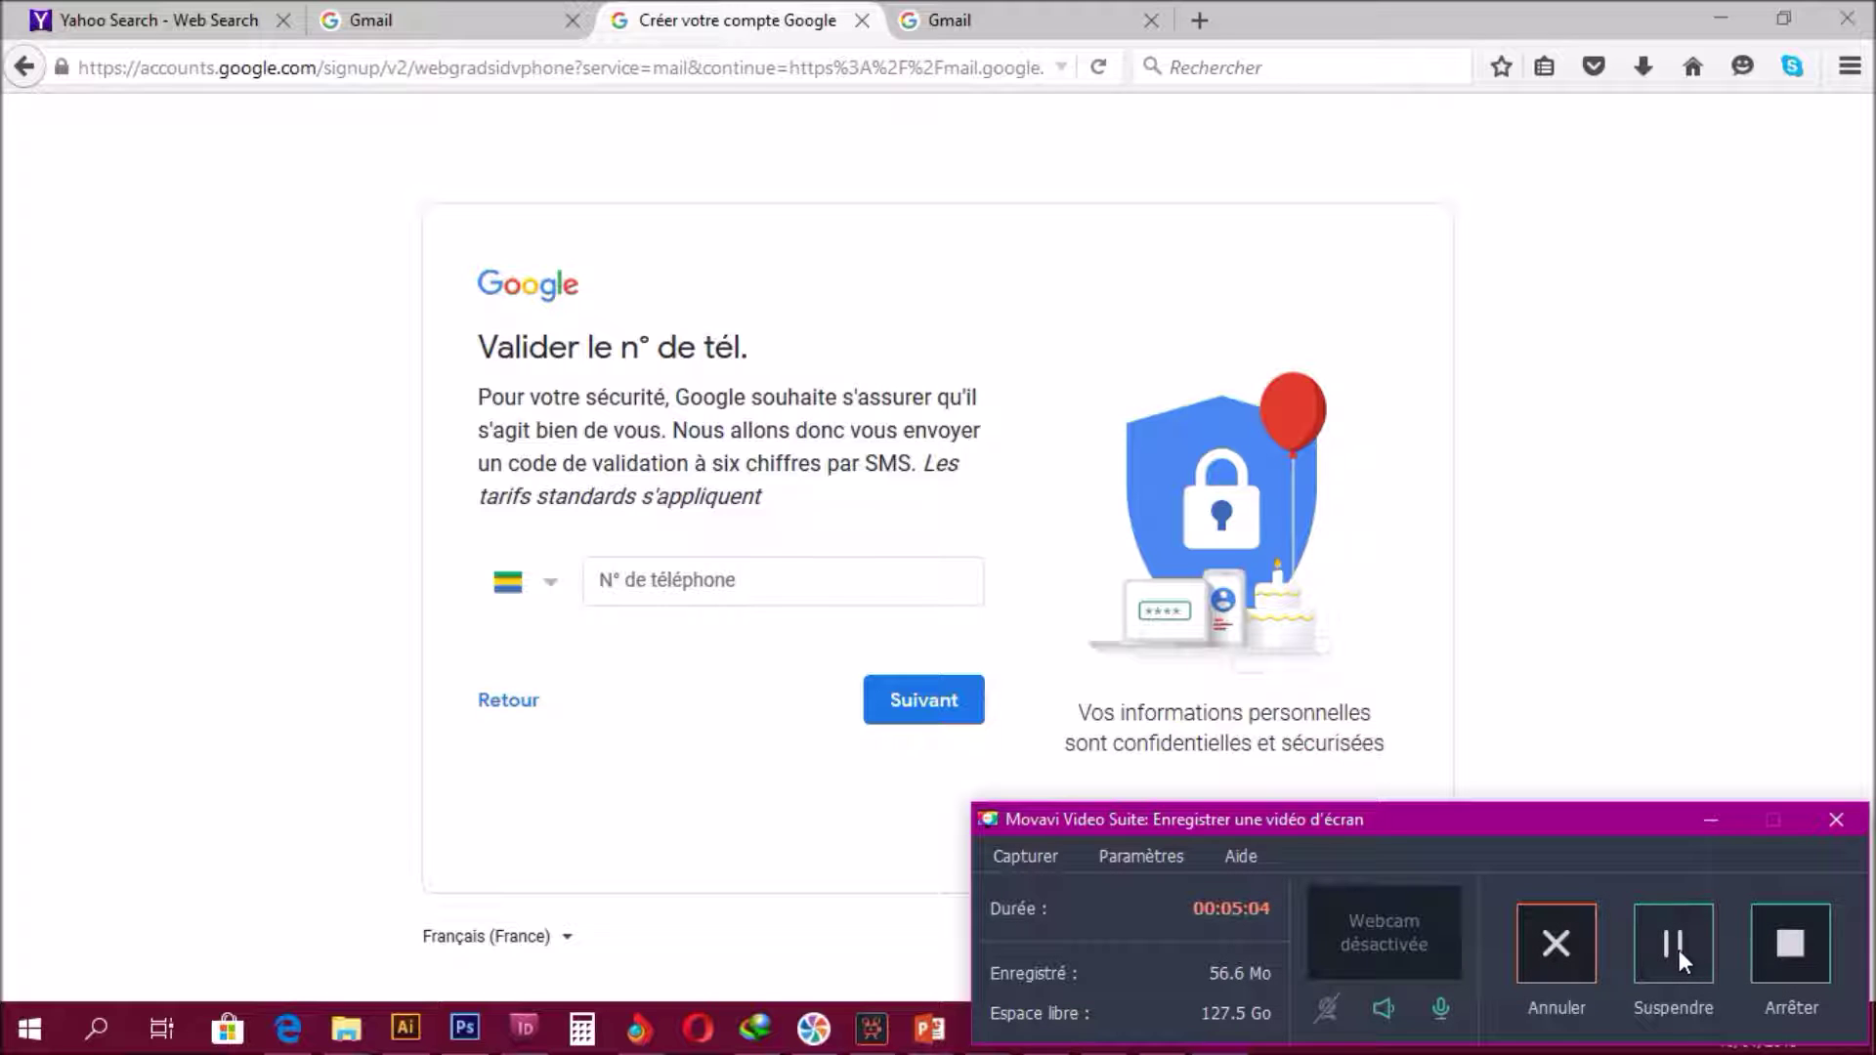
{"action": "left_click", "coordinate": [1679, 950]}
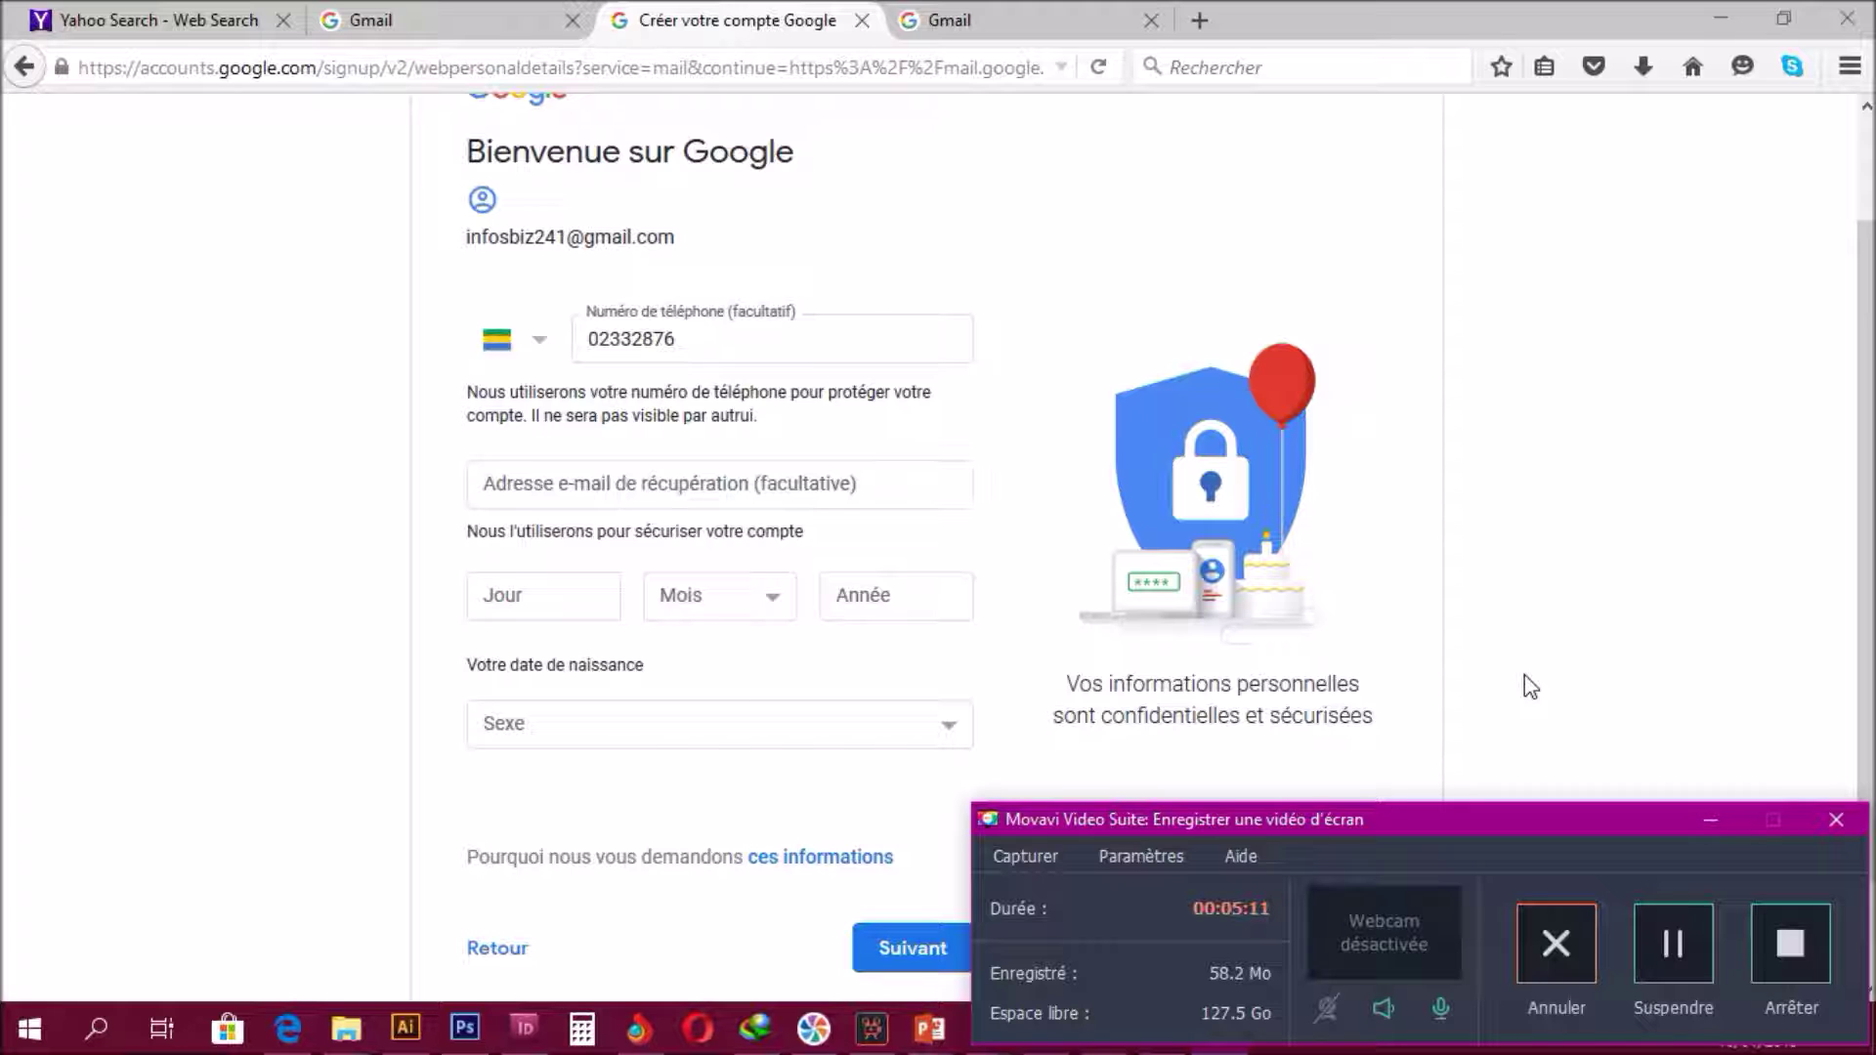
Move through the recovery e-mail and birth day fields, then open the Sexe dropdown
{"action": "left_click", "coordinate": [1712, 819]}
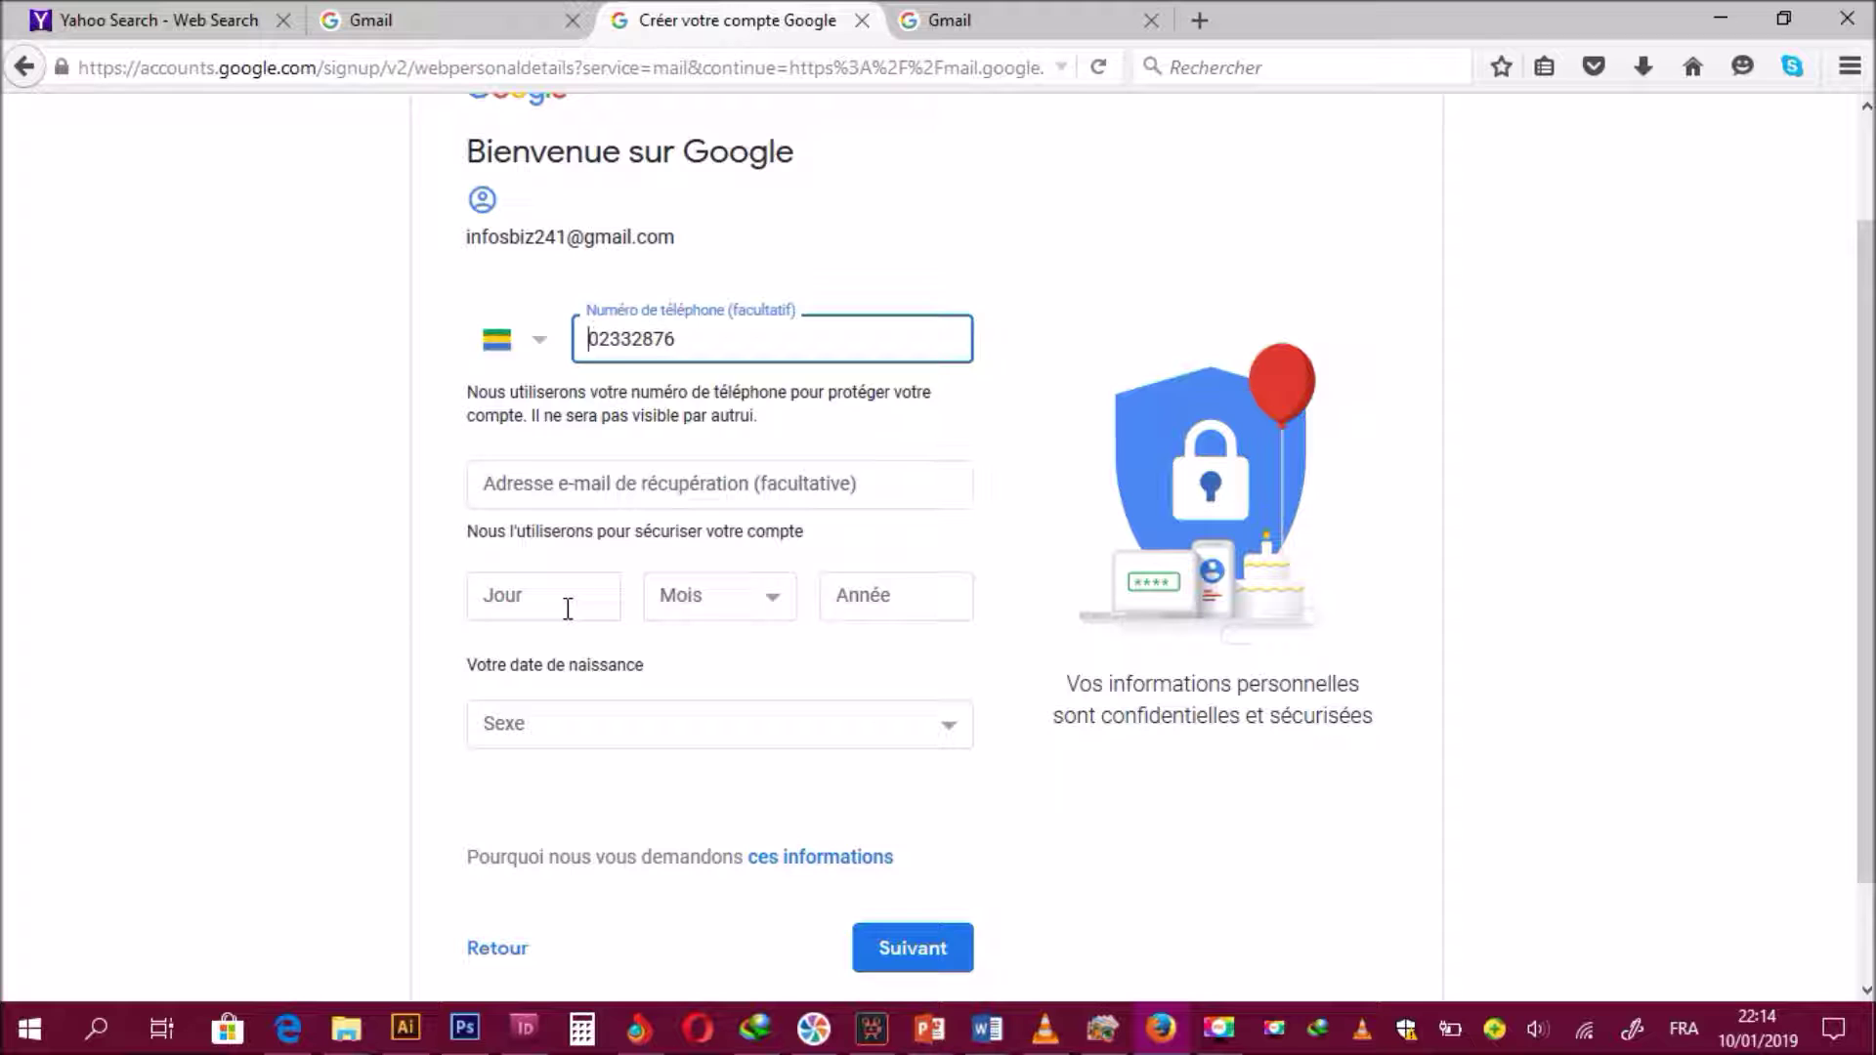
{"action": "left_click", "coordinate": [555, 480]}
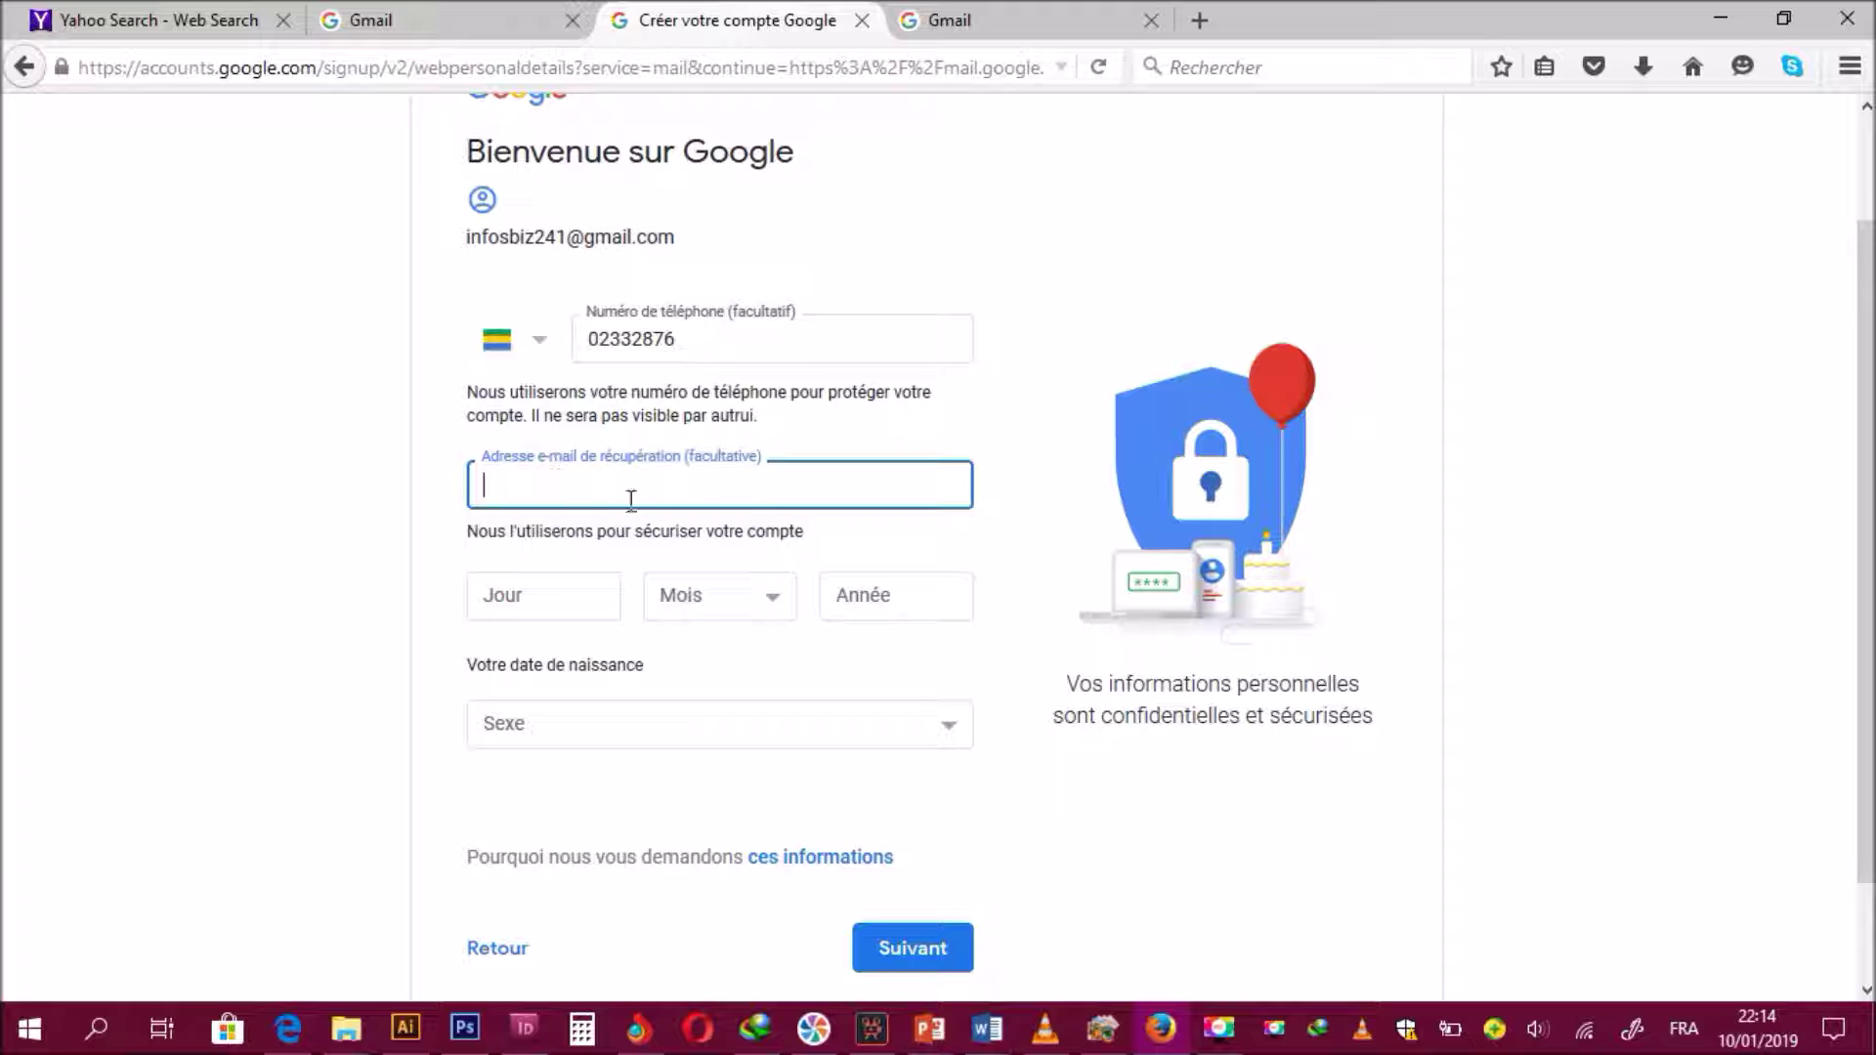
{"action": "left_click", "coordinate": [584, 597]}
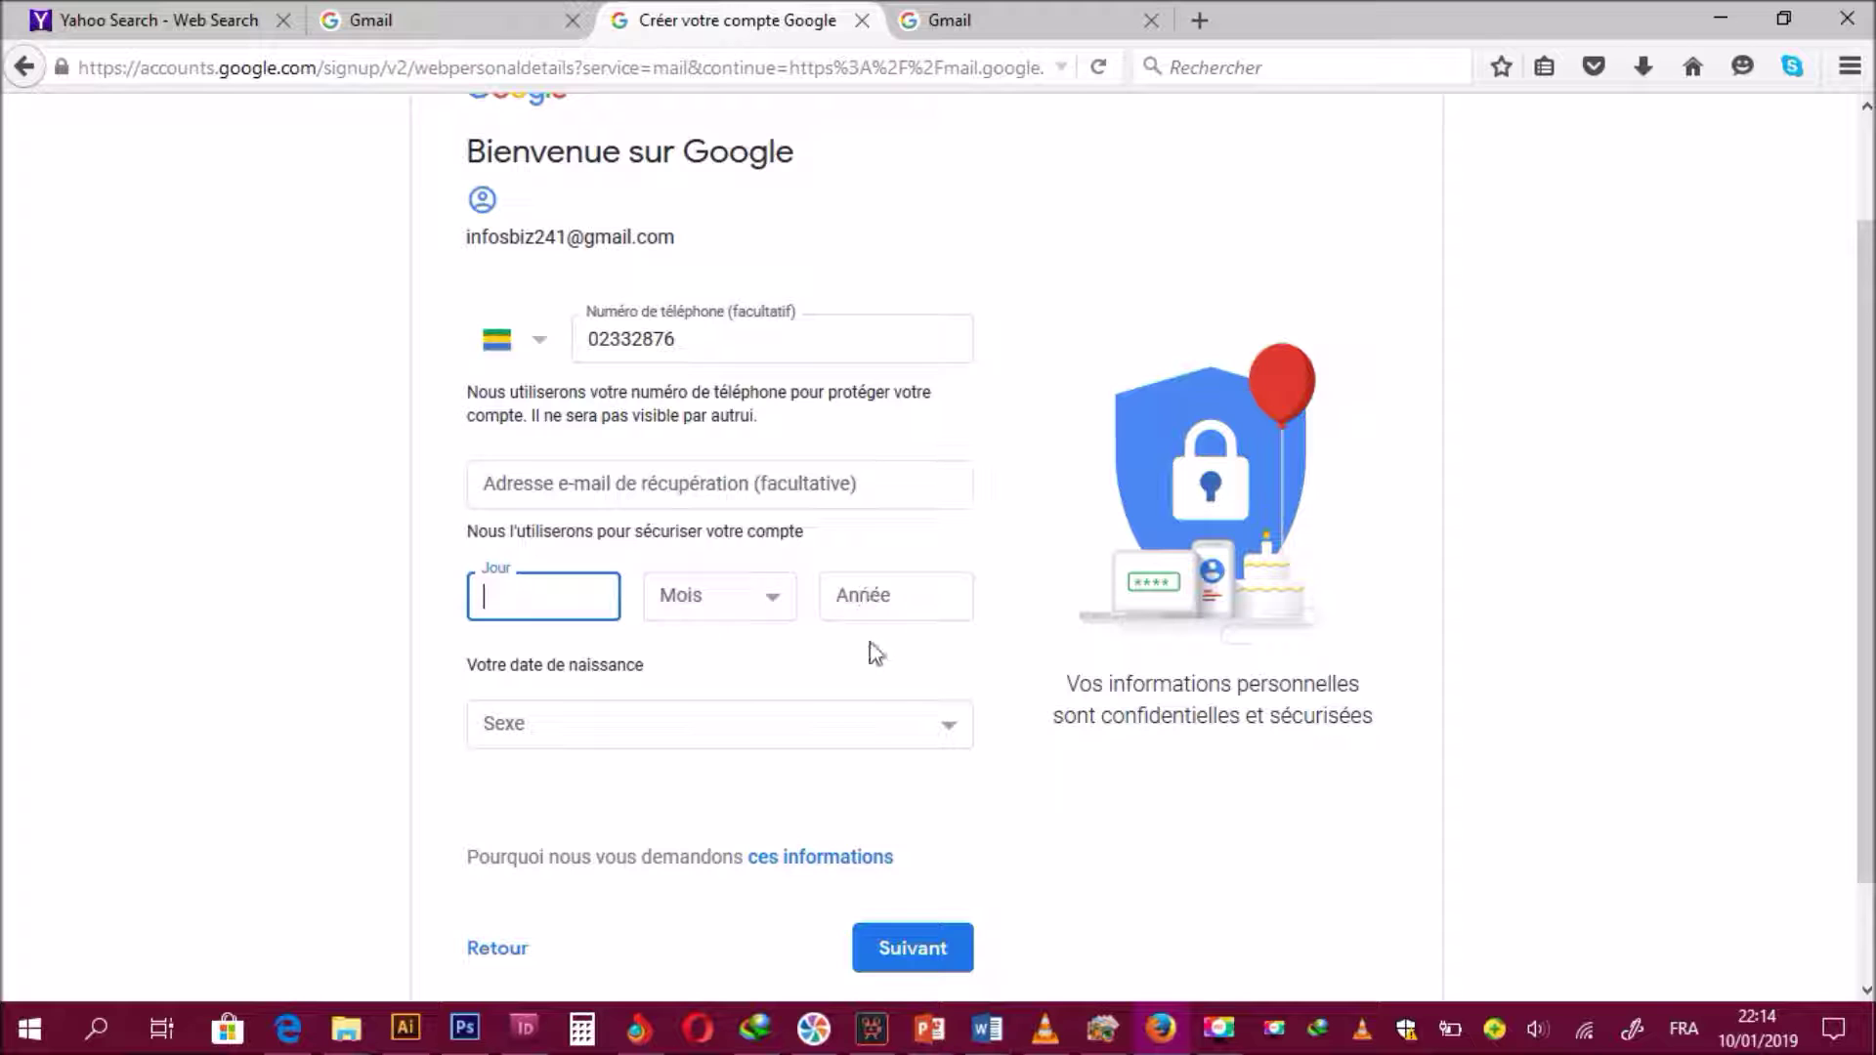
{"action": "left_click", "coordinate": [947, 724]}
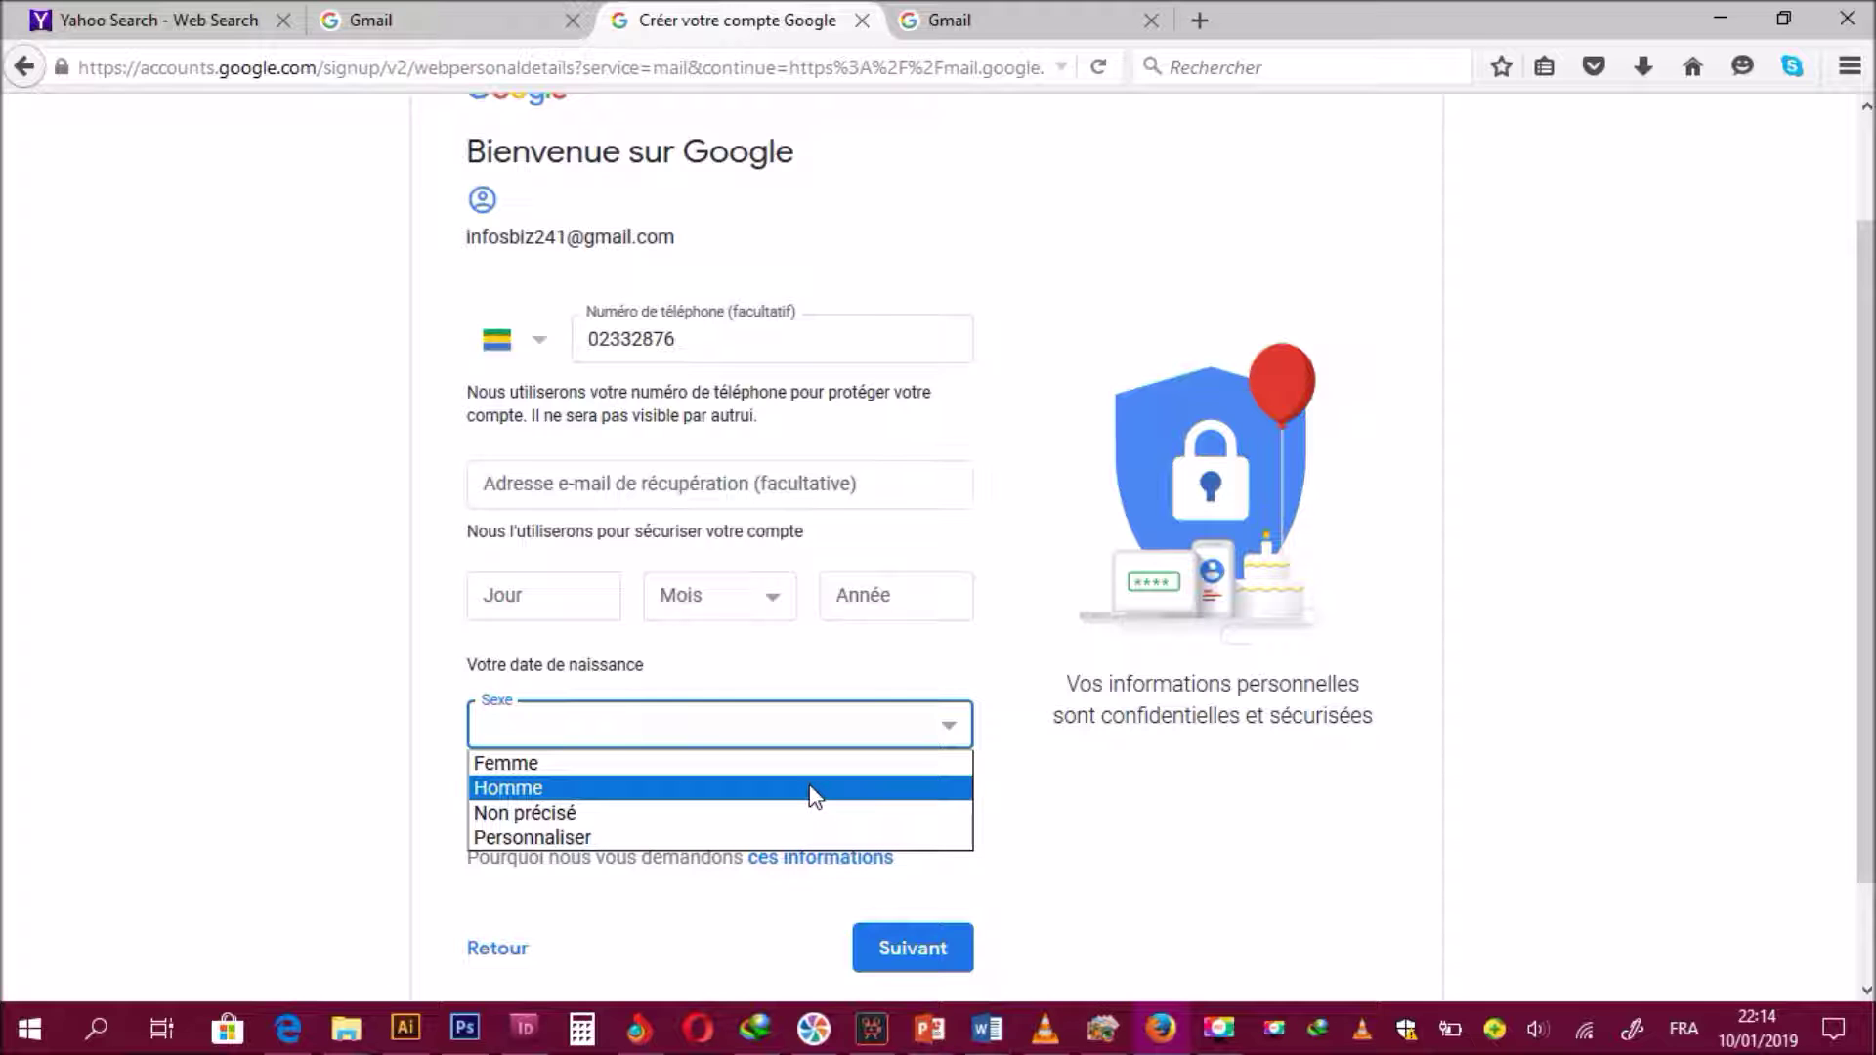
Switch the Sexe dropdown from Personnaliser to Homme and review the details form
{"action": "left_click", "coordinate": [735, 838]}
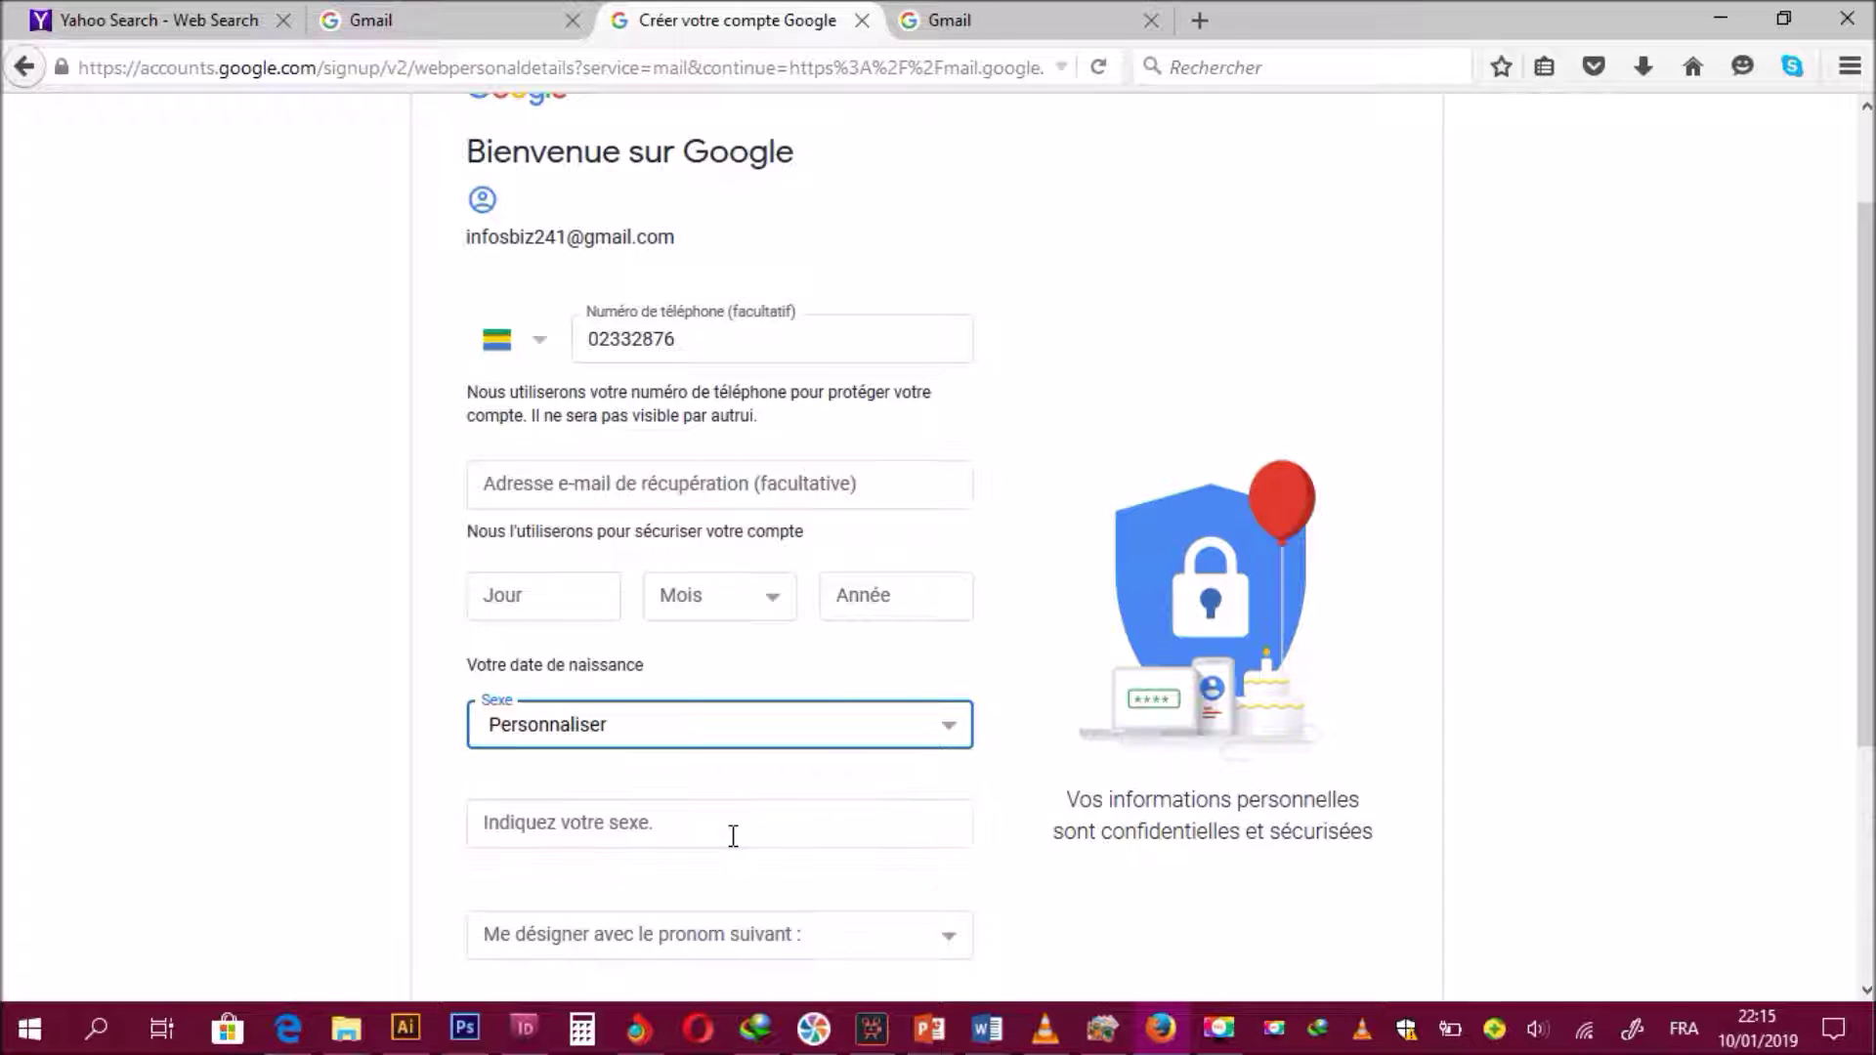
{"action": "left_click", "coordinate": [930, 738]}
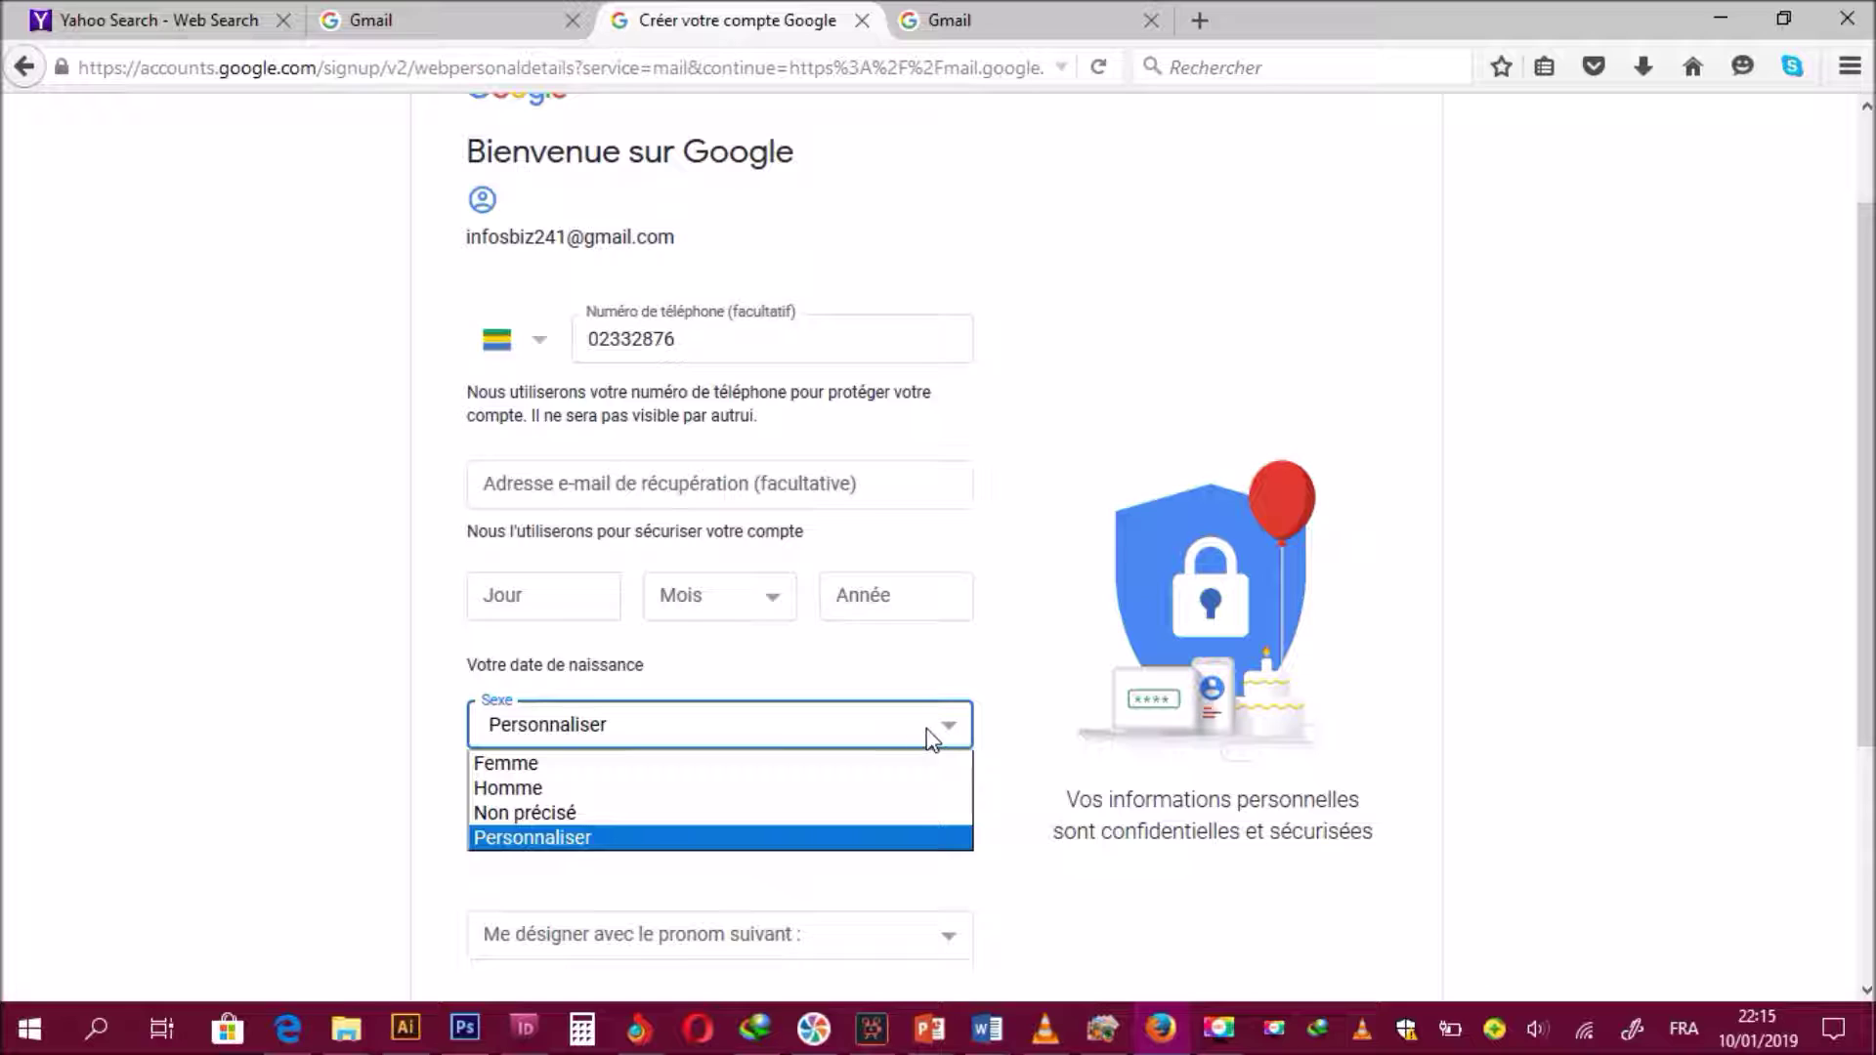
{"action": "left_click", "coordinate": [728, 790]}
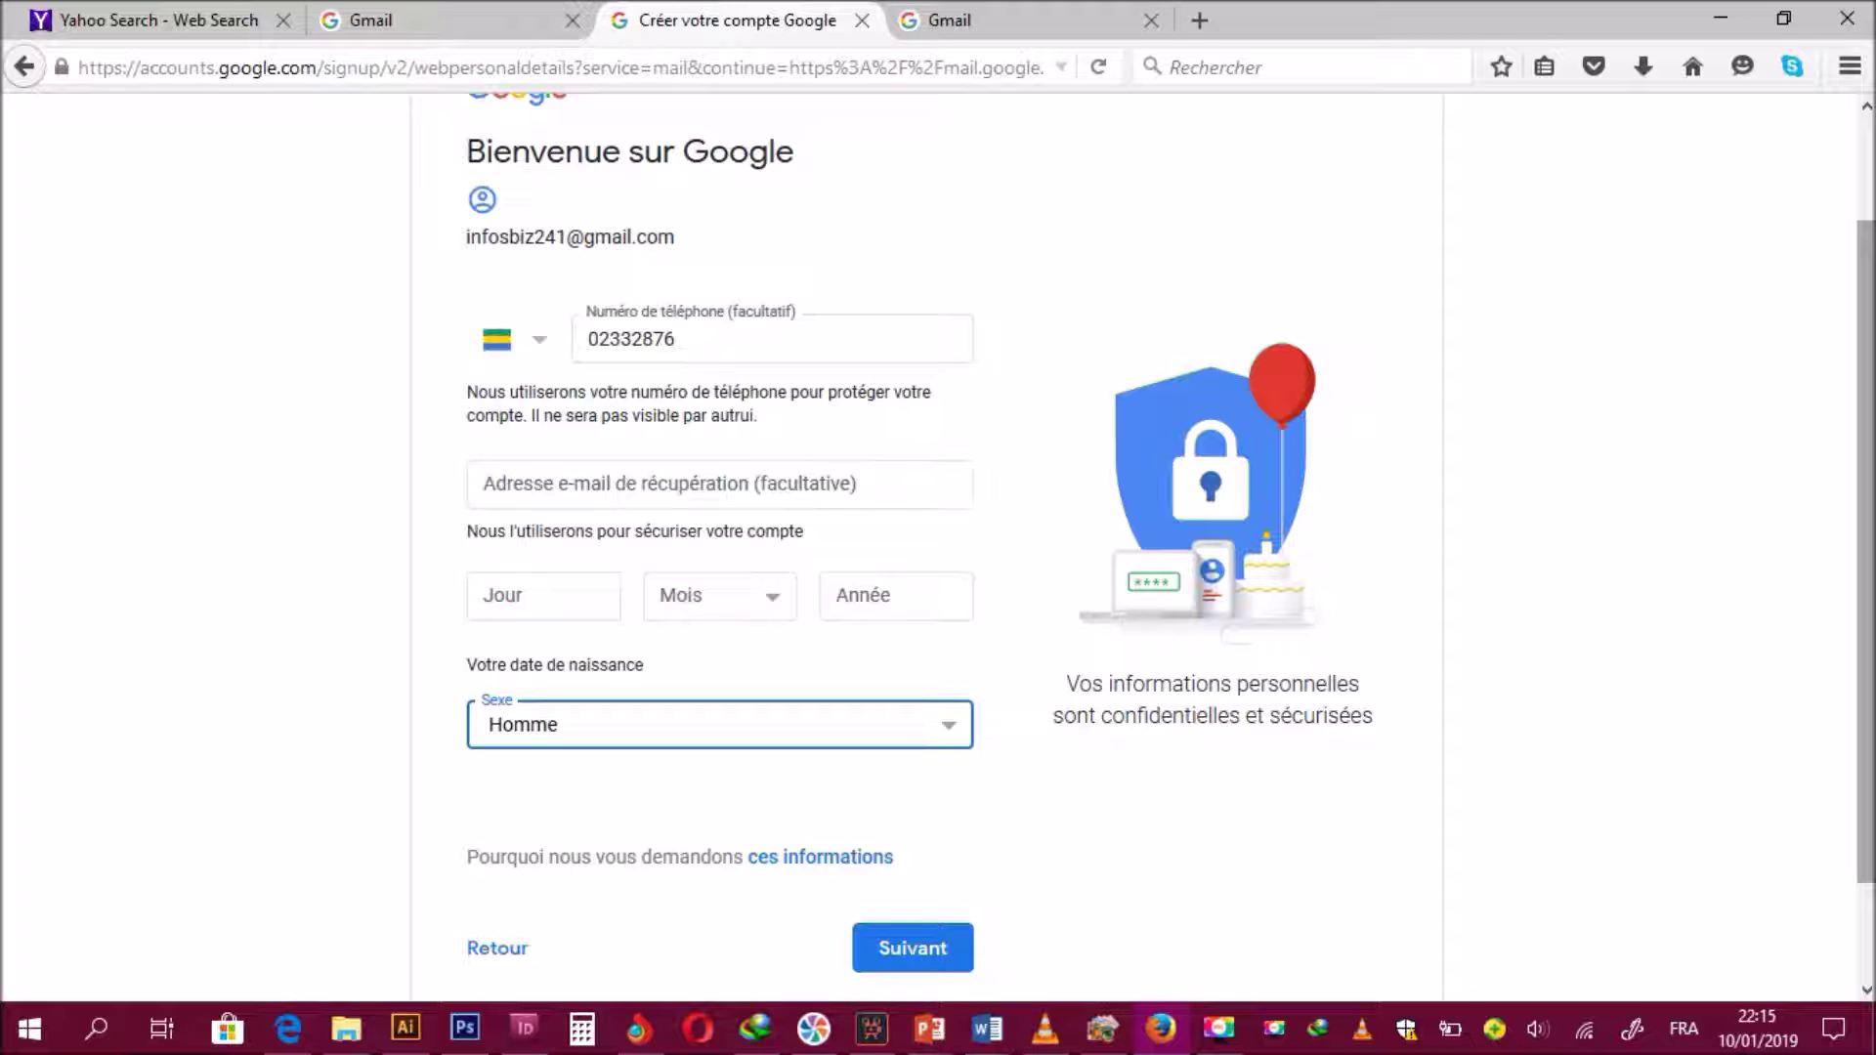
{"action": "scroll", "coordinate": [1681, 479], "scroll_direction": "down", "scroll_amount": 2}
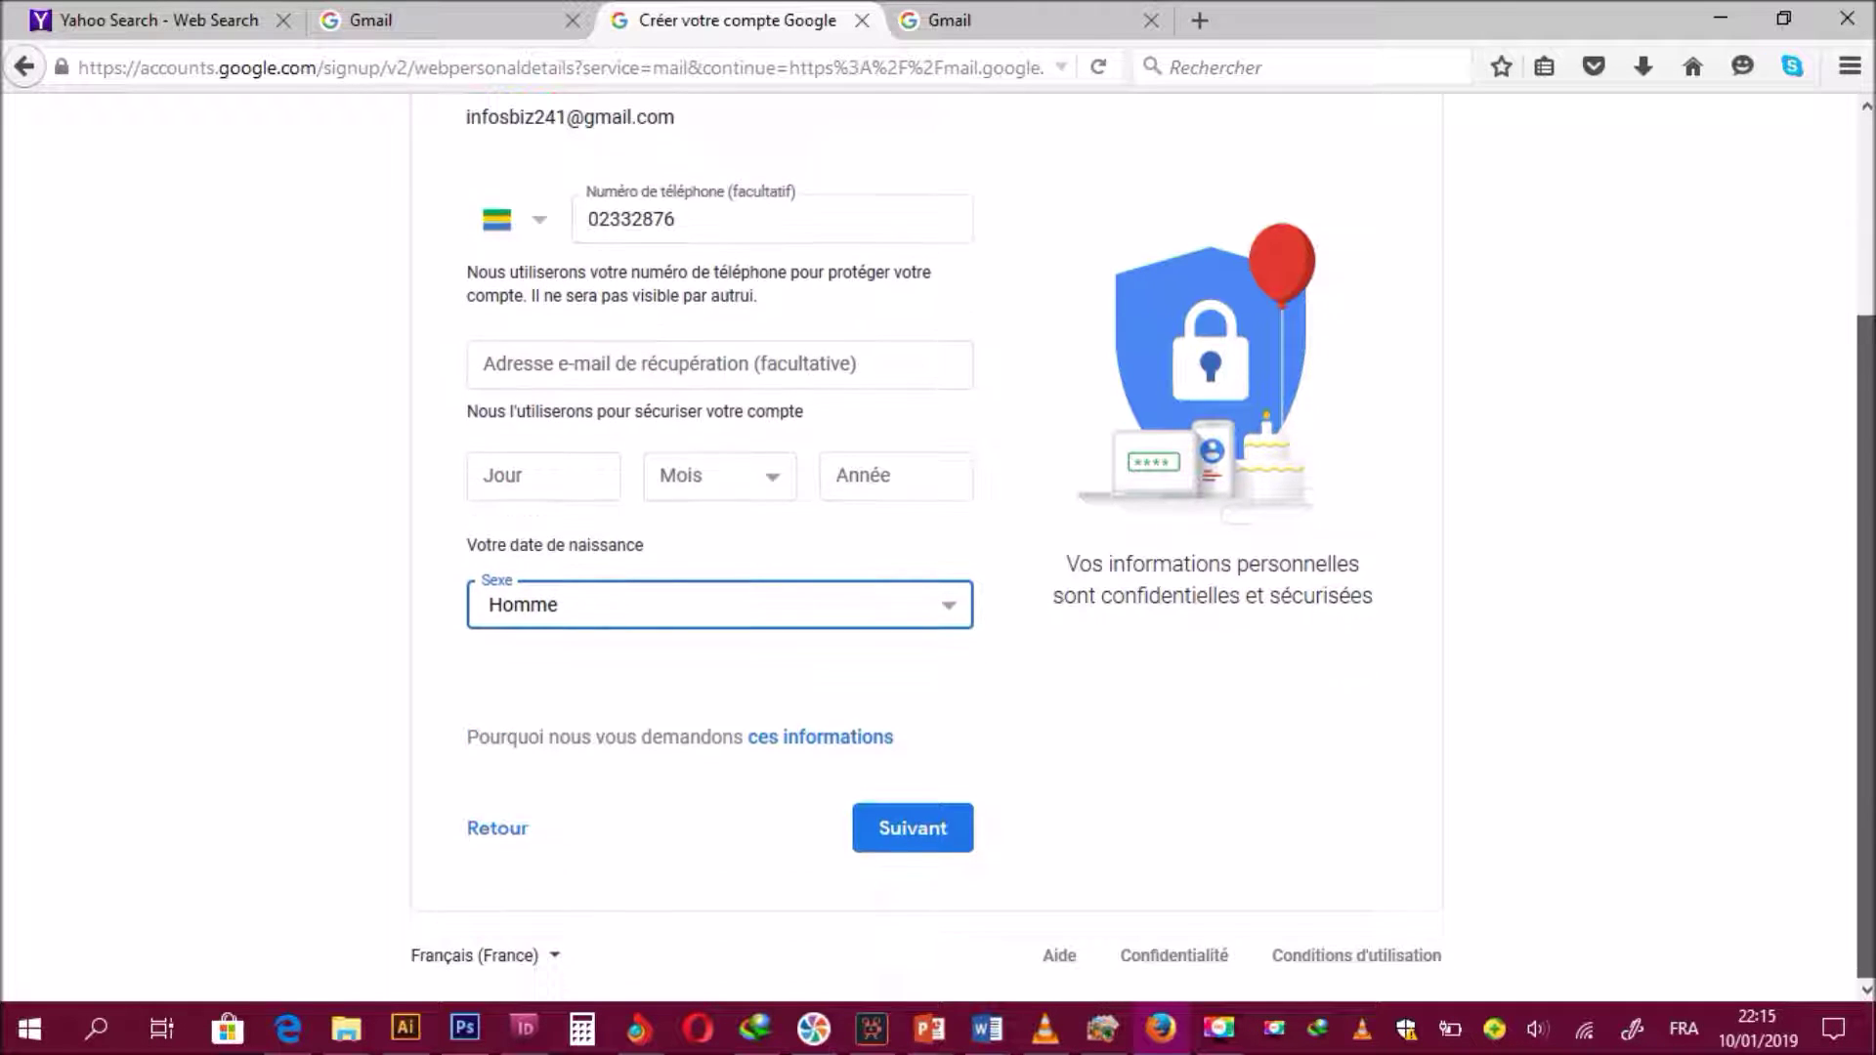
{"action": "scroll", "coordinate": [1681, 479], "scroll_direction": "up", "scroll_amount": 3}
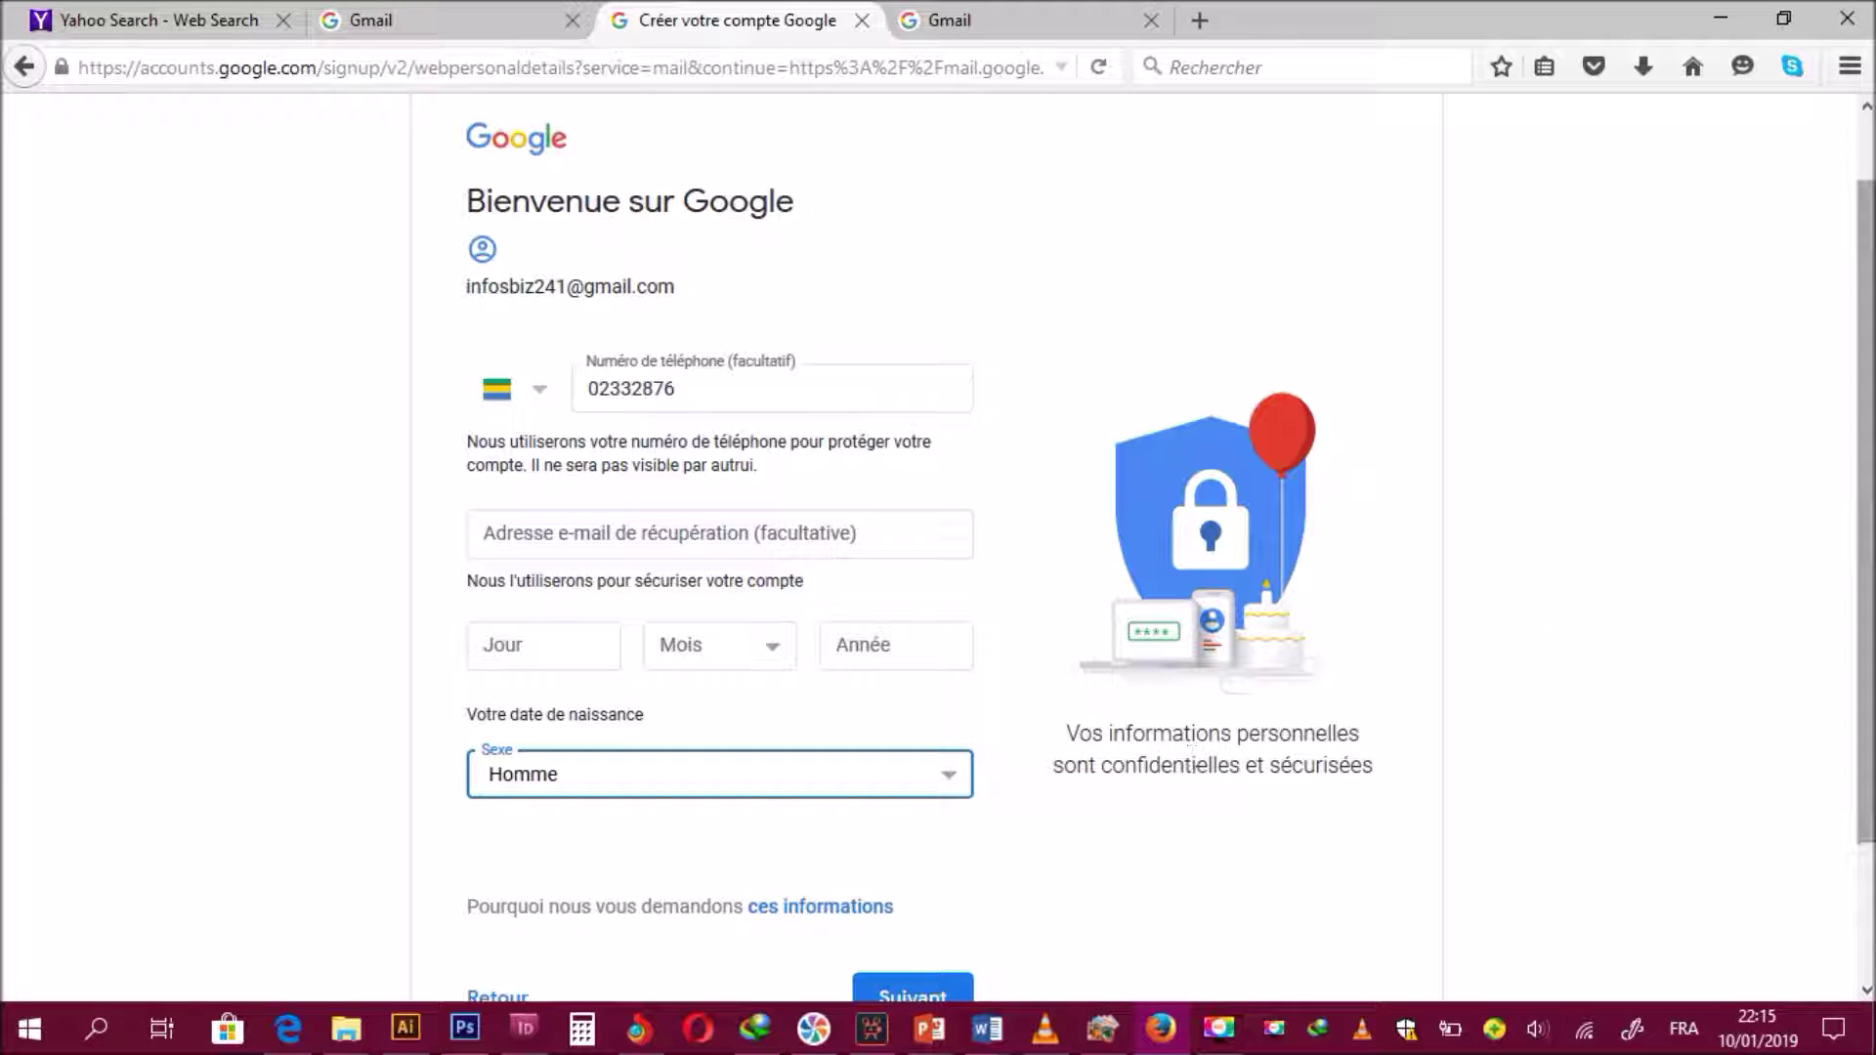
{"action": "scroll", "coordinate": [1867, 537], "scroll_direction": "down", "scroll_amount": 1}
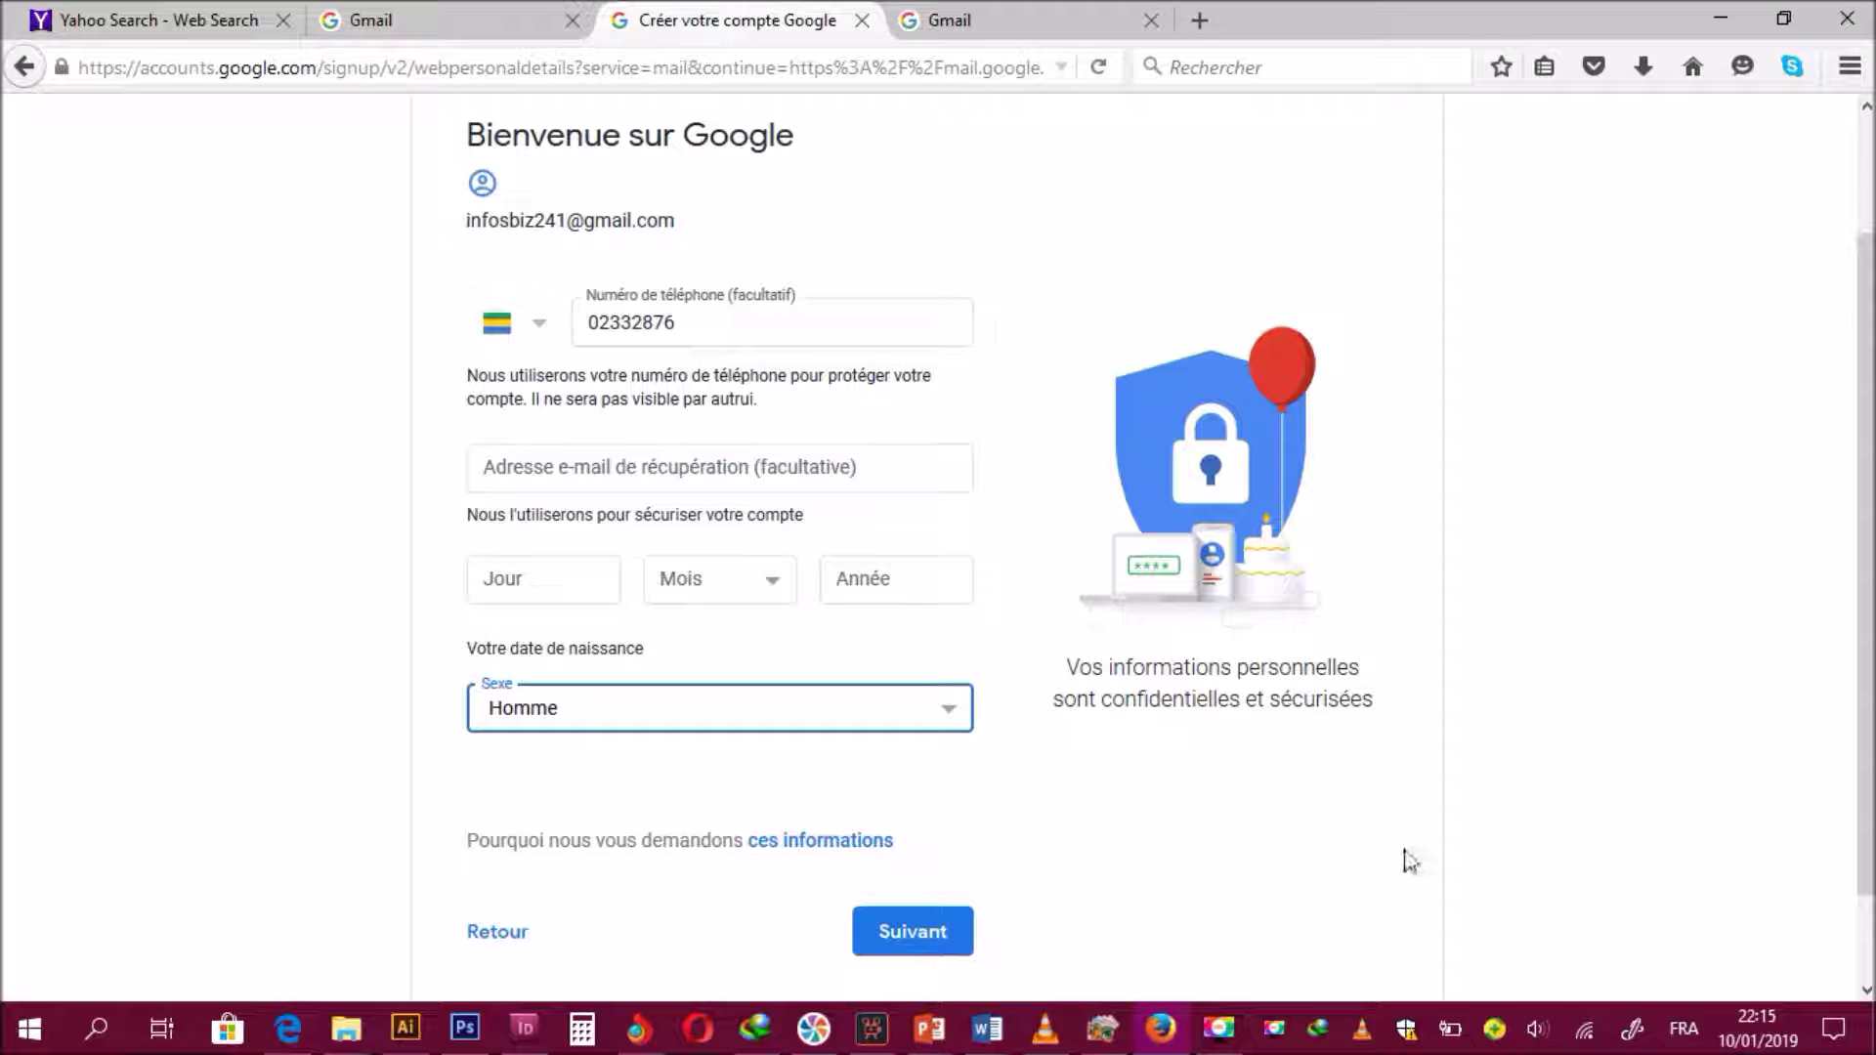
{"action": "left_click", "coordinate": [1219, 1028]}
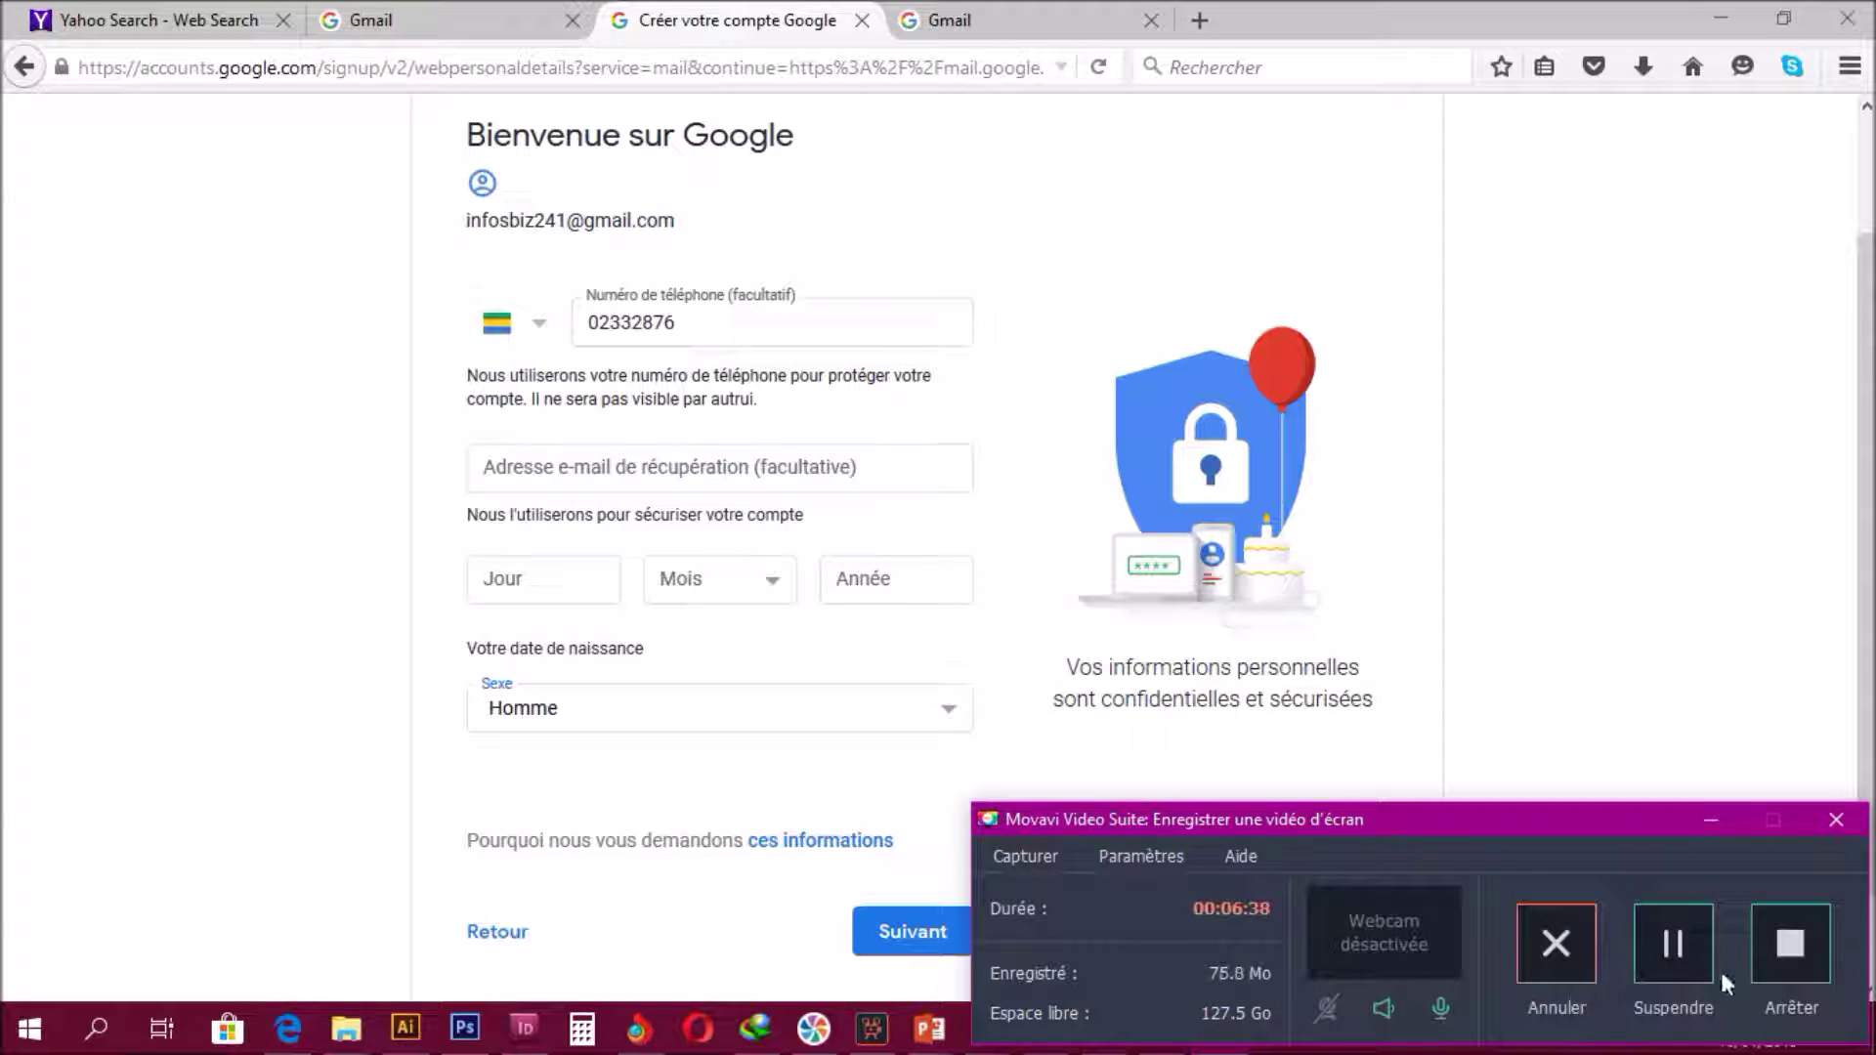
Continue past the details, page down through the privacy and terms text, and choose J'accepte
{"action": "left_click", "coordinate": [1674, 944]}
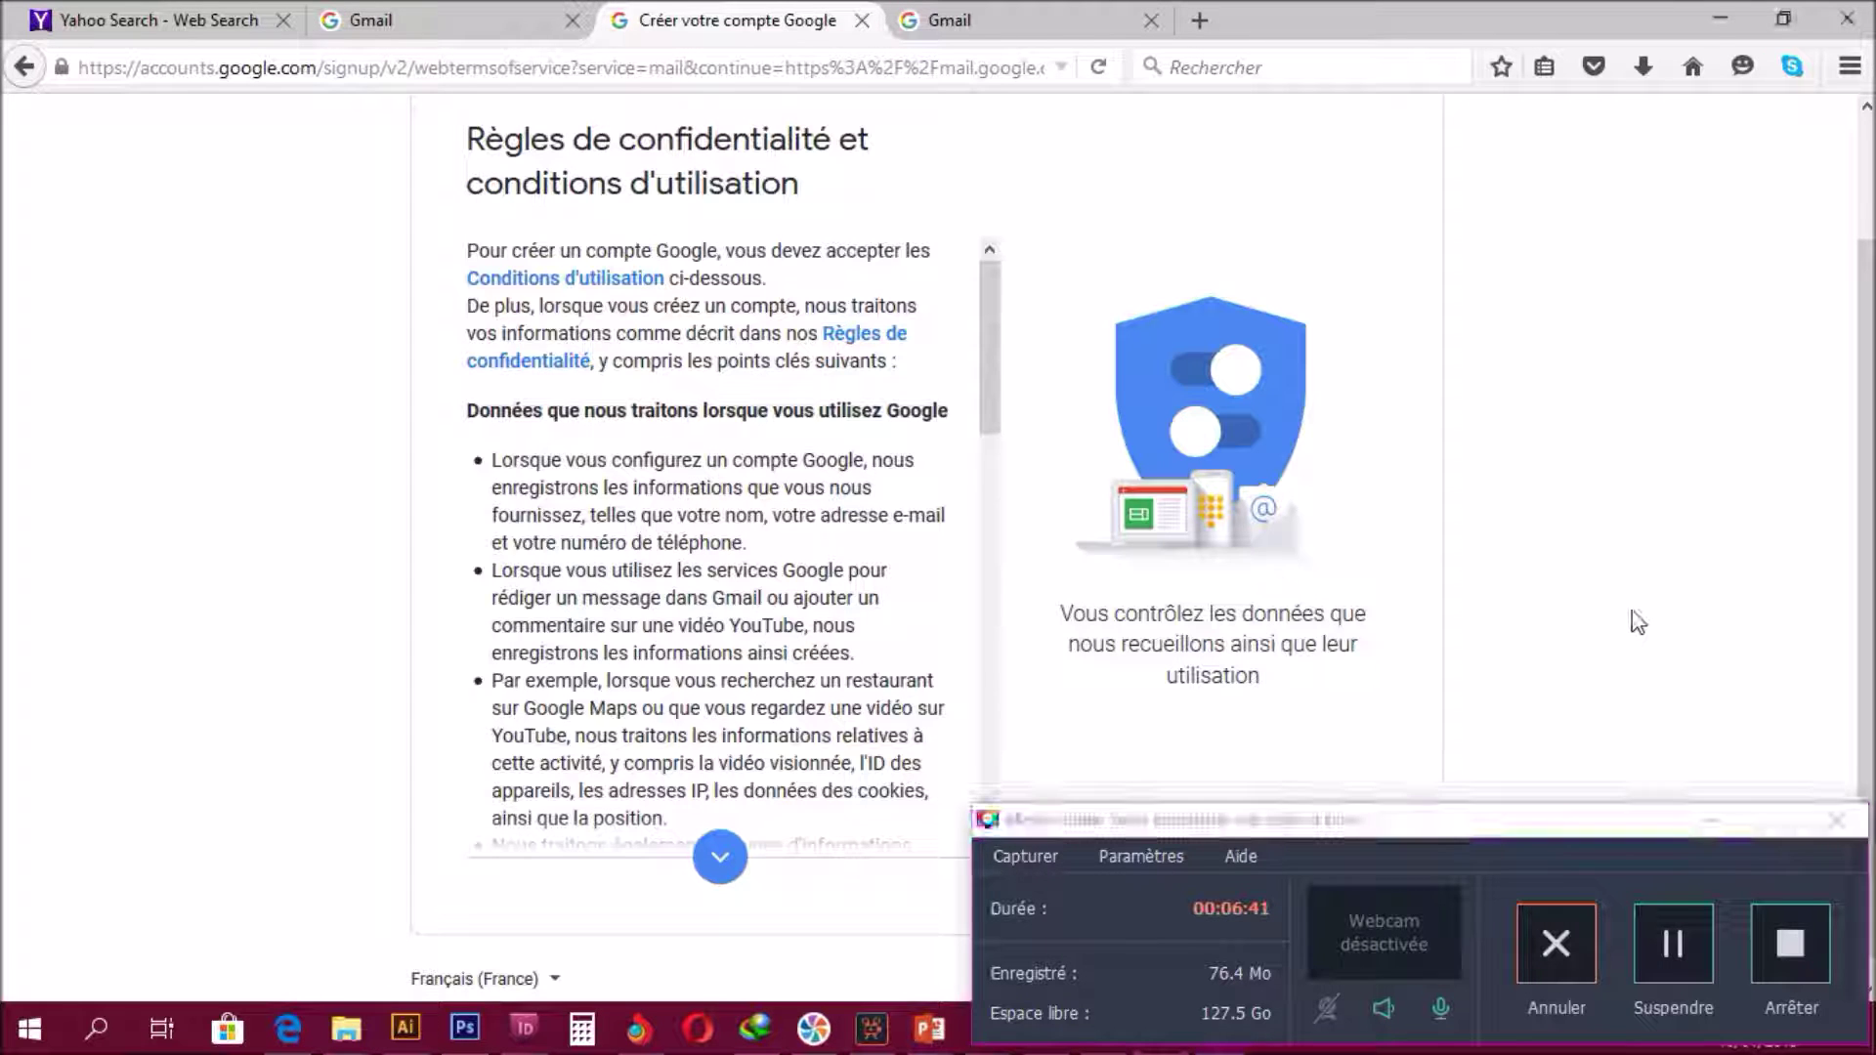
{"action": "left_click", "coordinate": [1711, 811]}
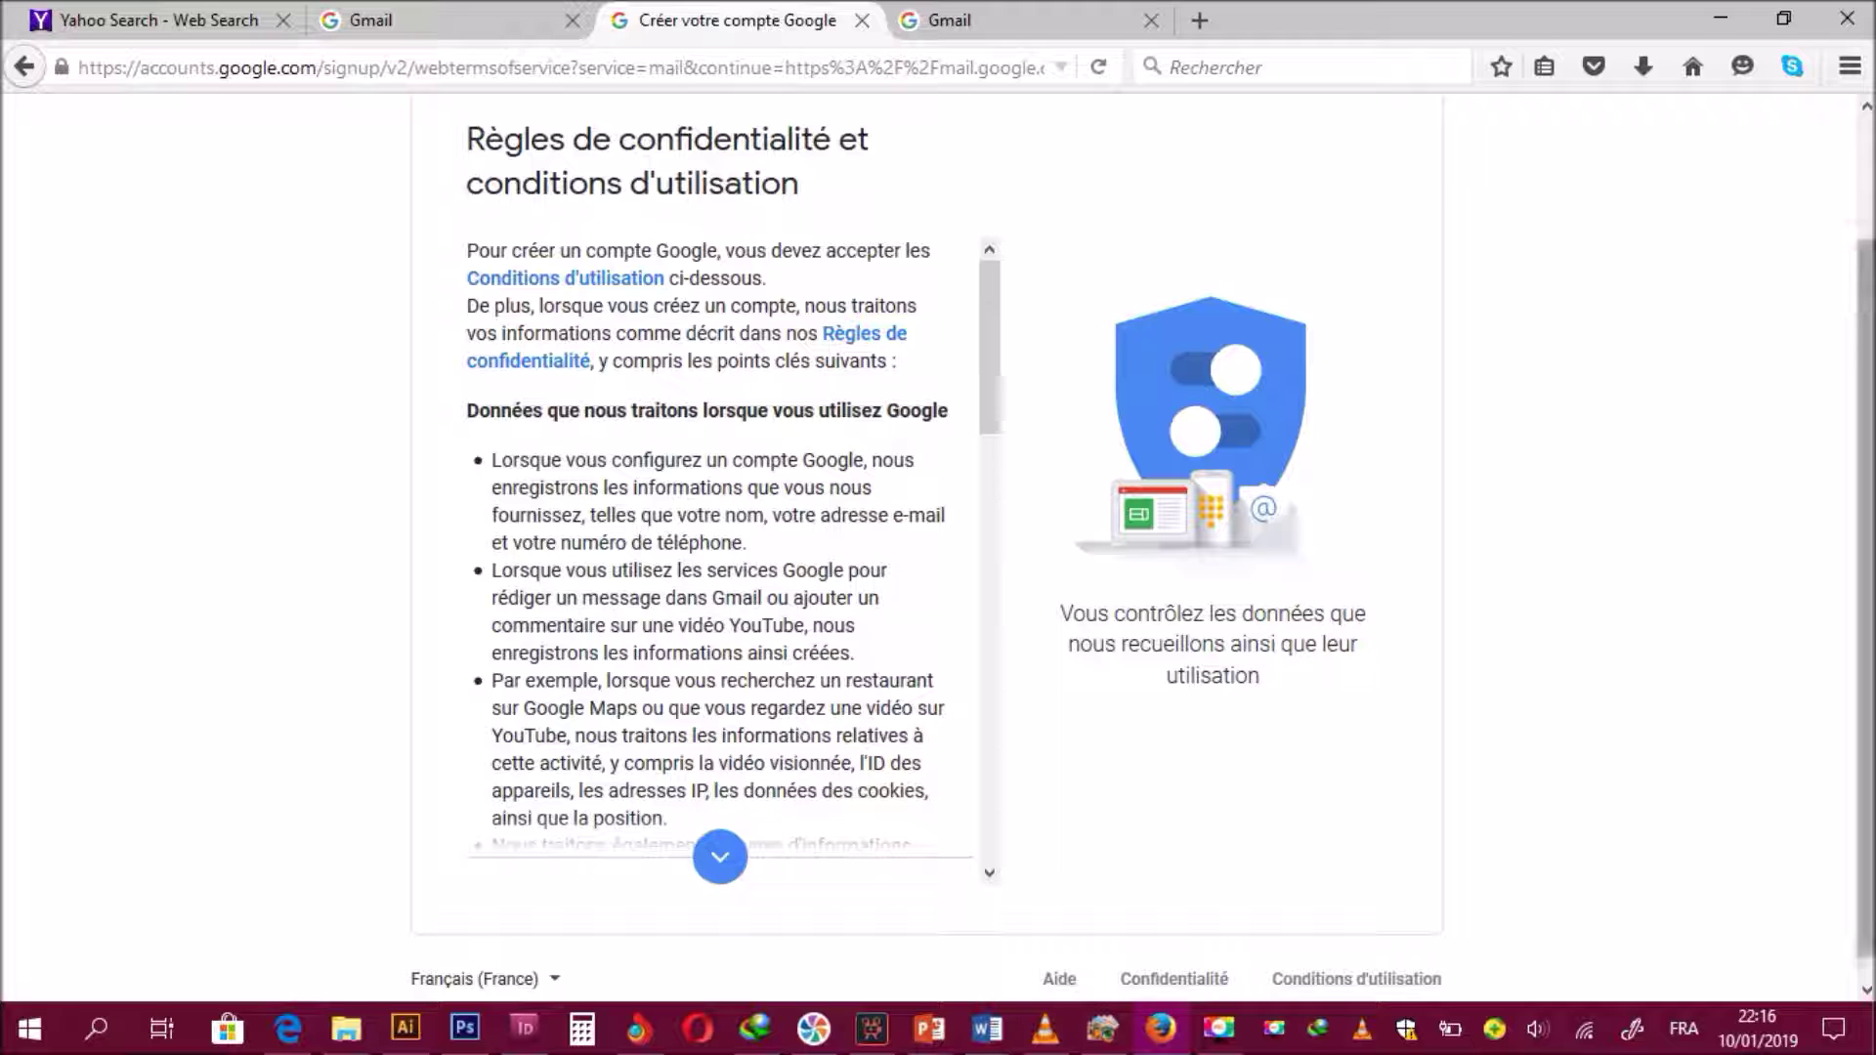
{"action": "scroll", "coordinate": [1864, 293], "scroll_direction": "down", "scroll_amount": 1}
{"action": "scroll", "coordinate": [1865, 293], "scroll_direction": "up", "scroll_amount": 1}
{"action": "scroll", "coordinate": [1865, 293], "scroll_direction": "down", "scroll_amount": 1}
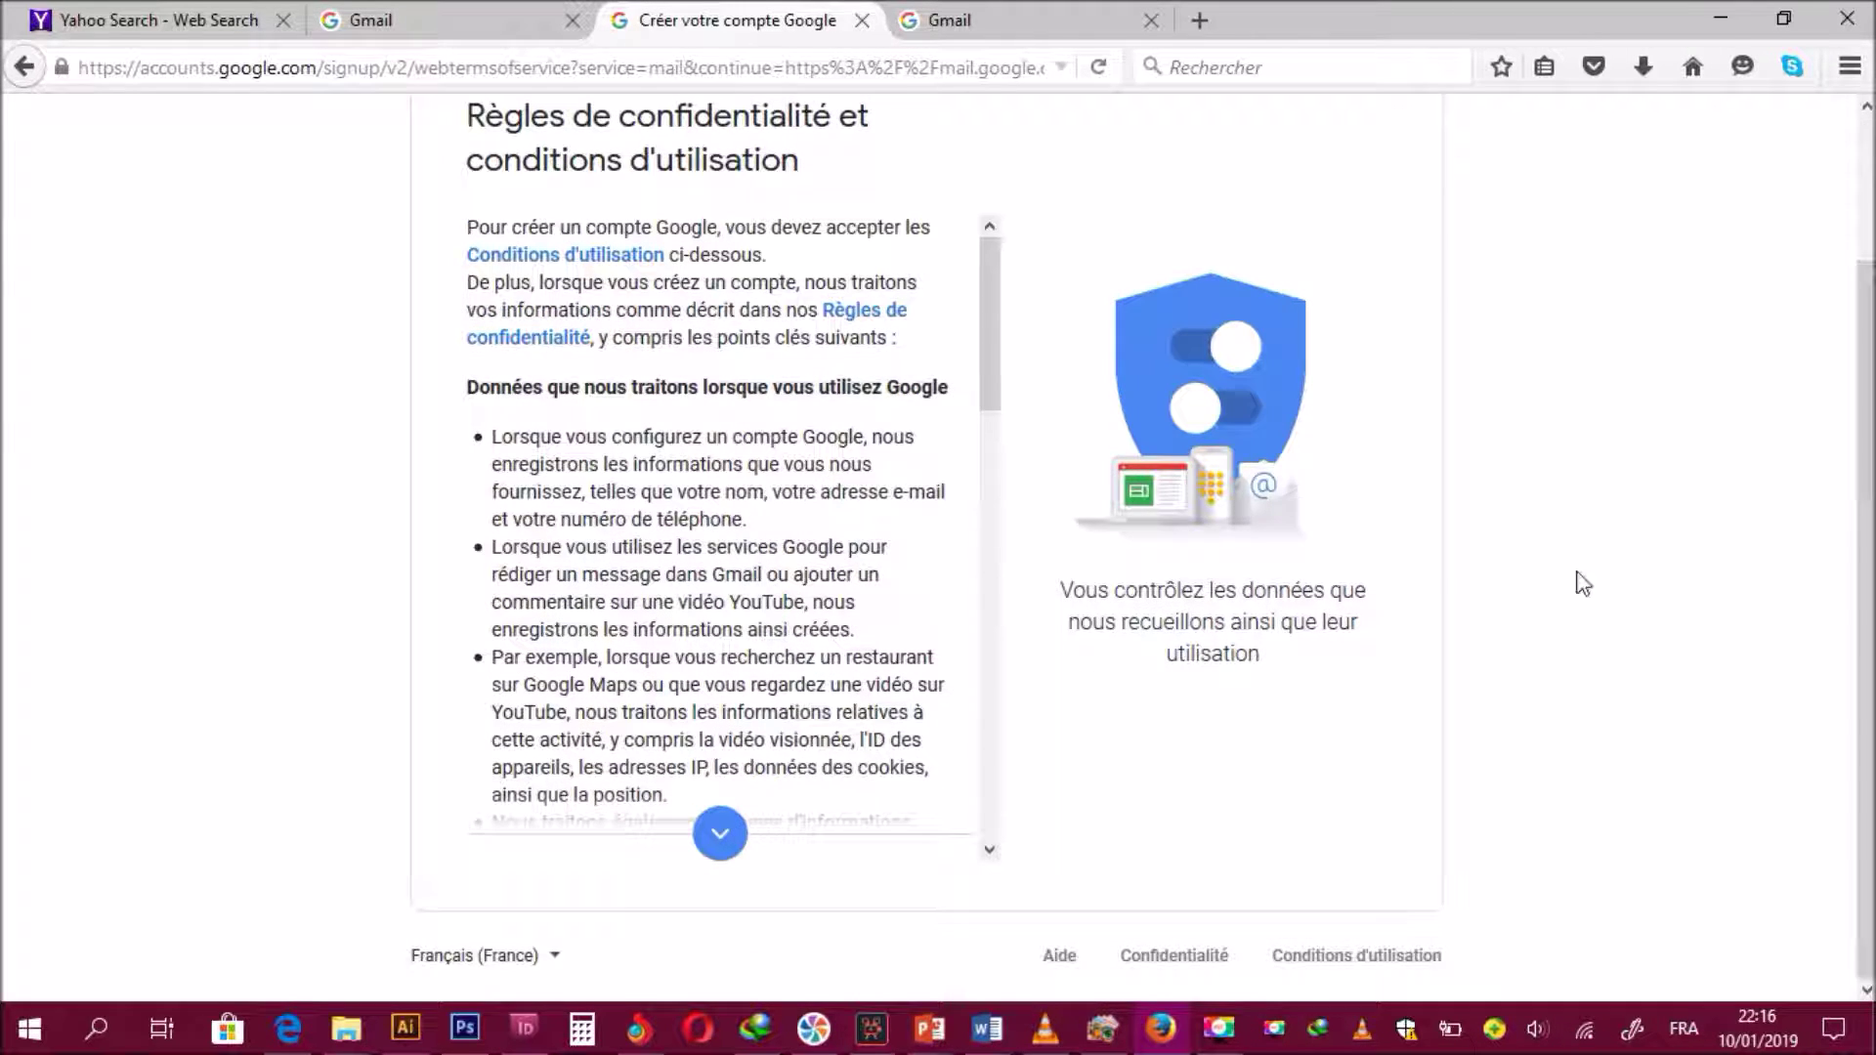
{"action": "left_click", "coordinate": [728, 842]}
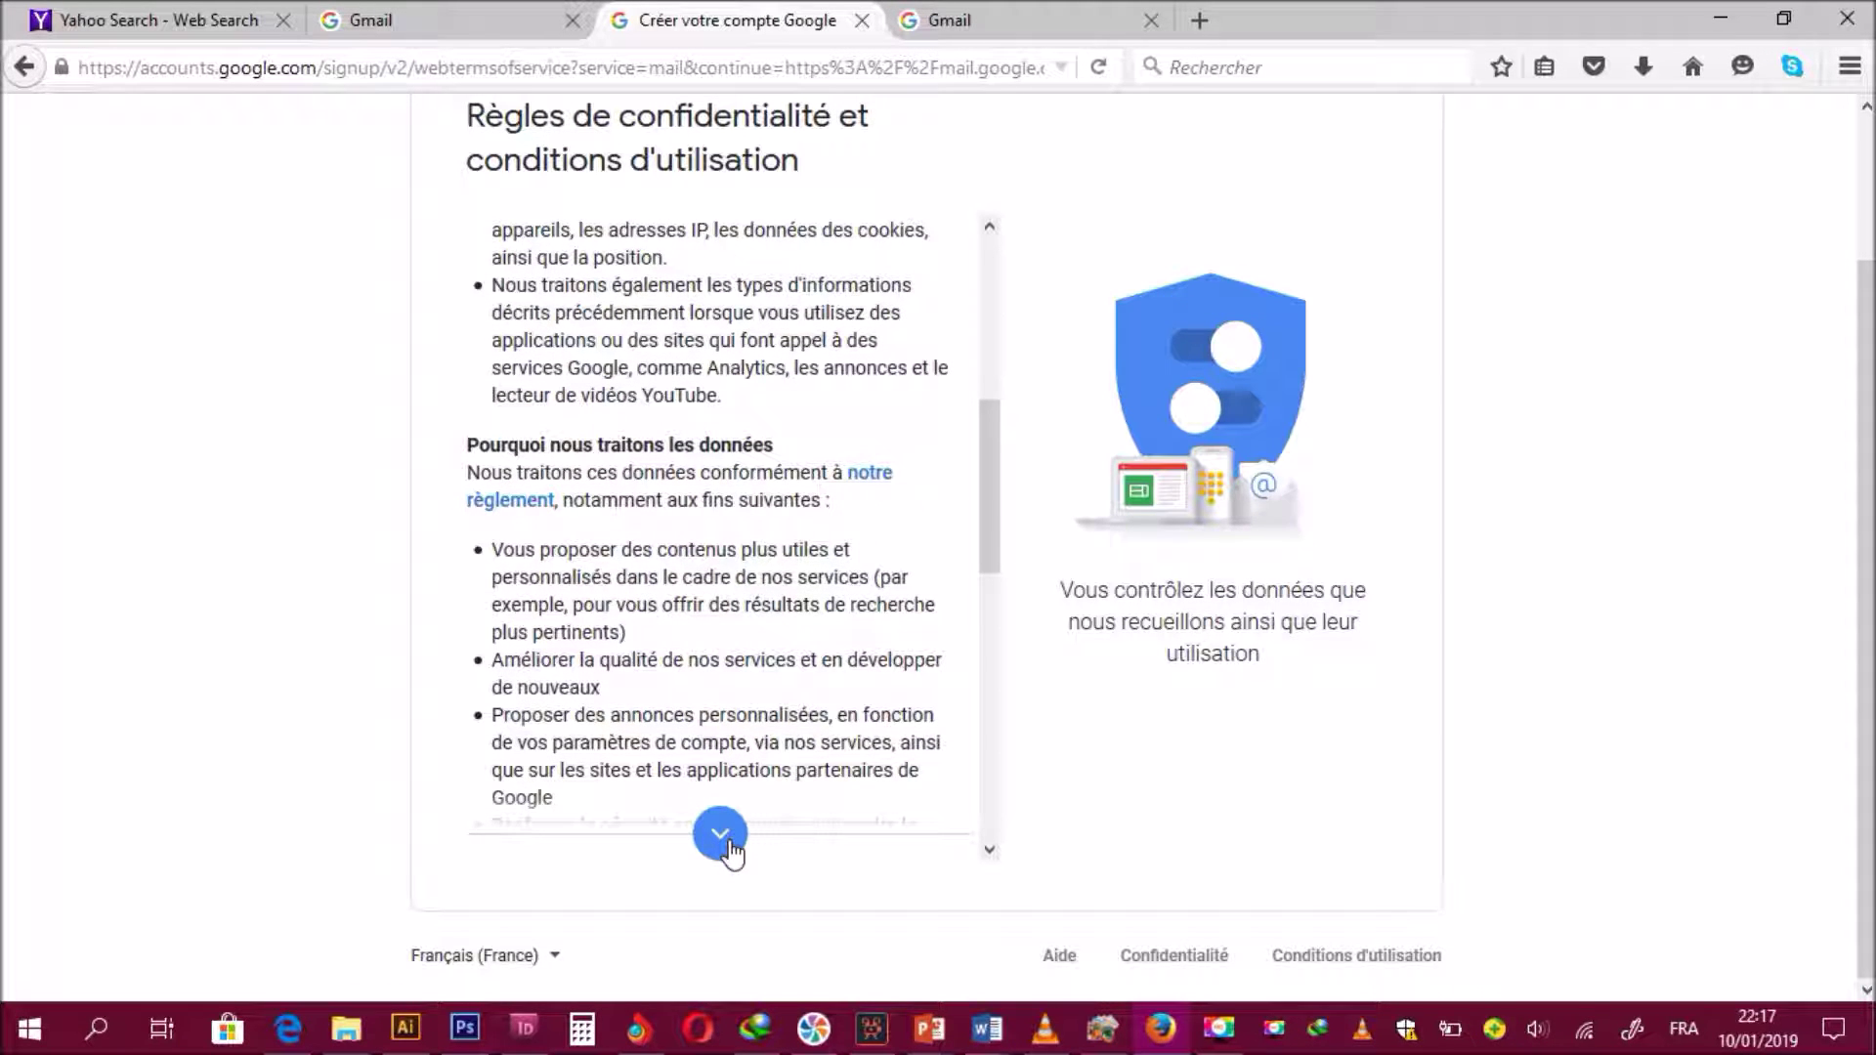
{"action": "left_click", "coordinate": [723, 837]}
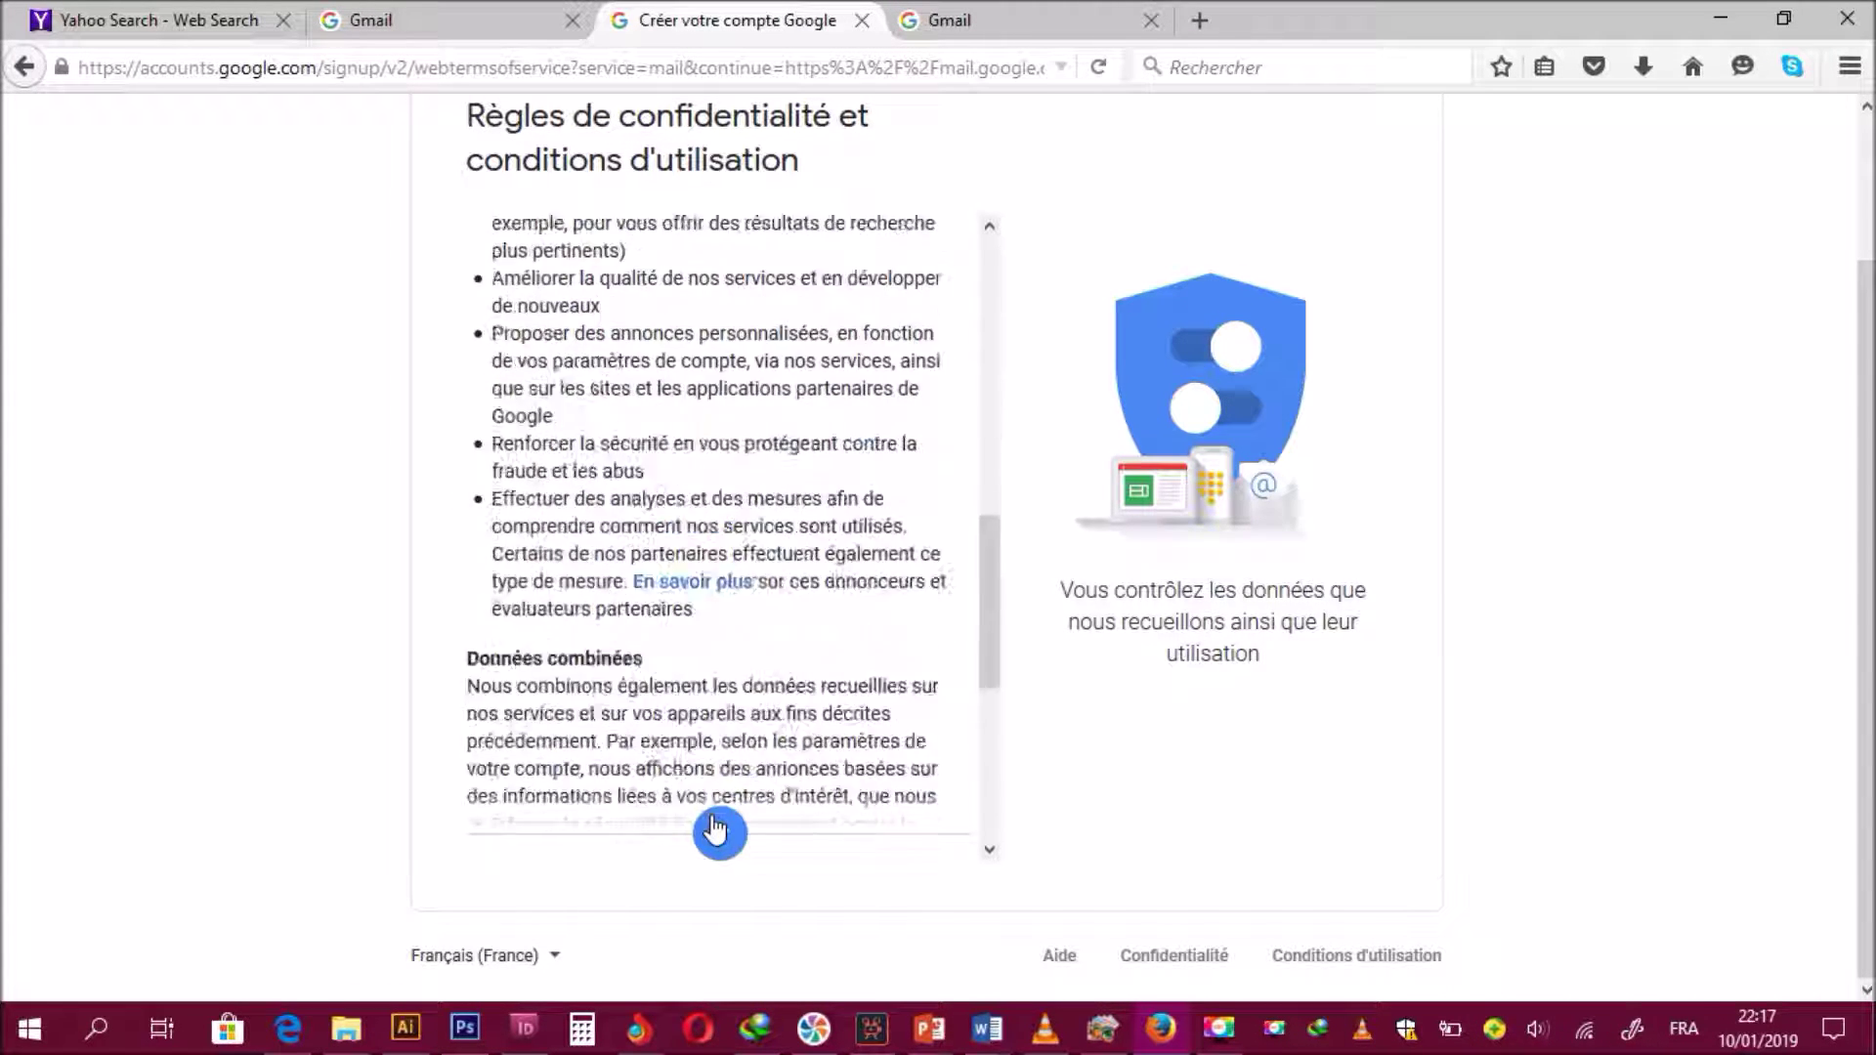
{"action": "left_click", "coordinate": [723, 836]}
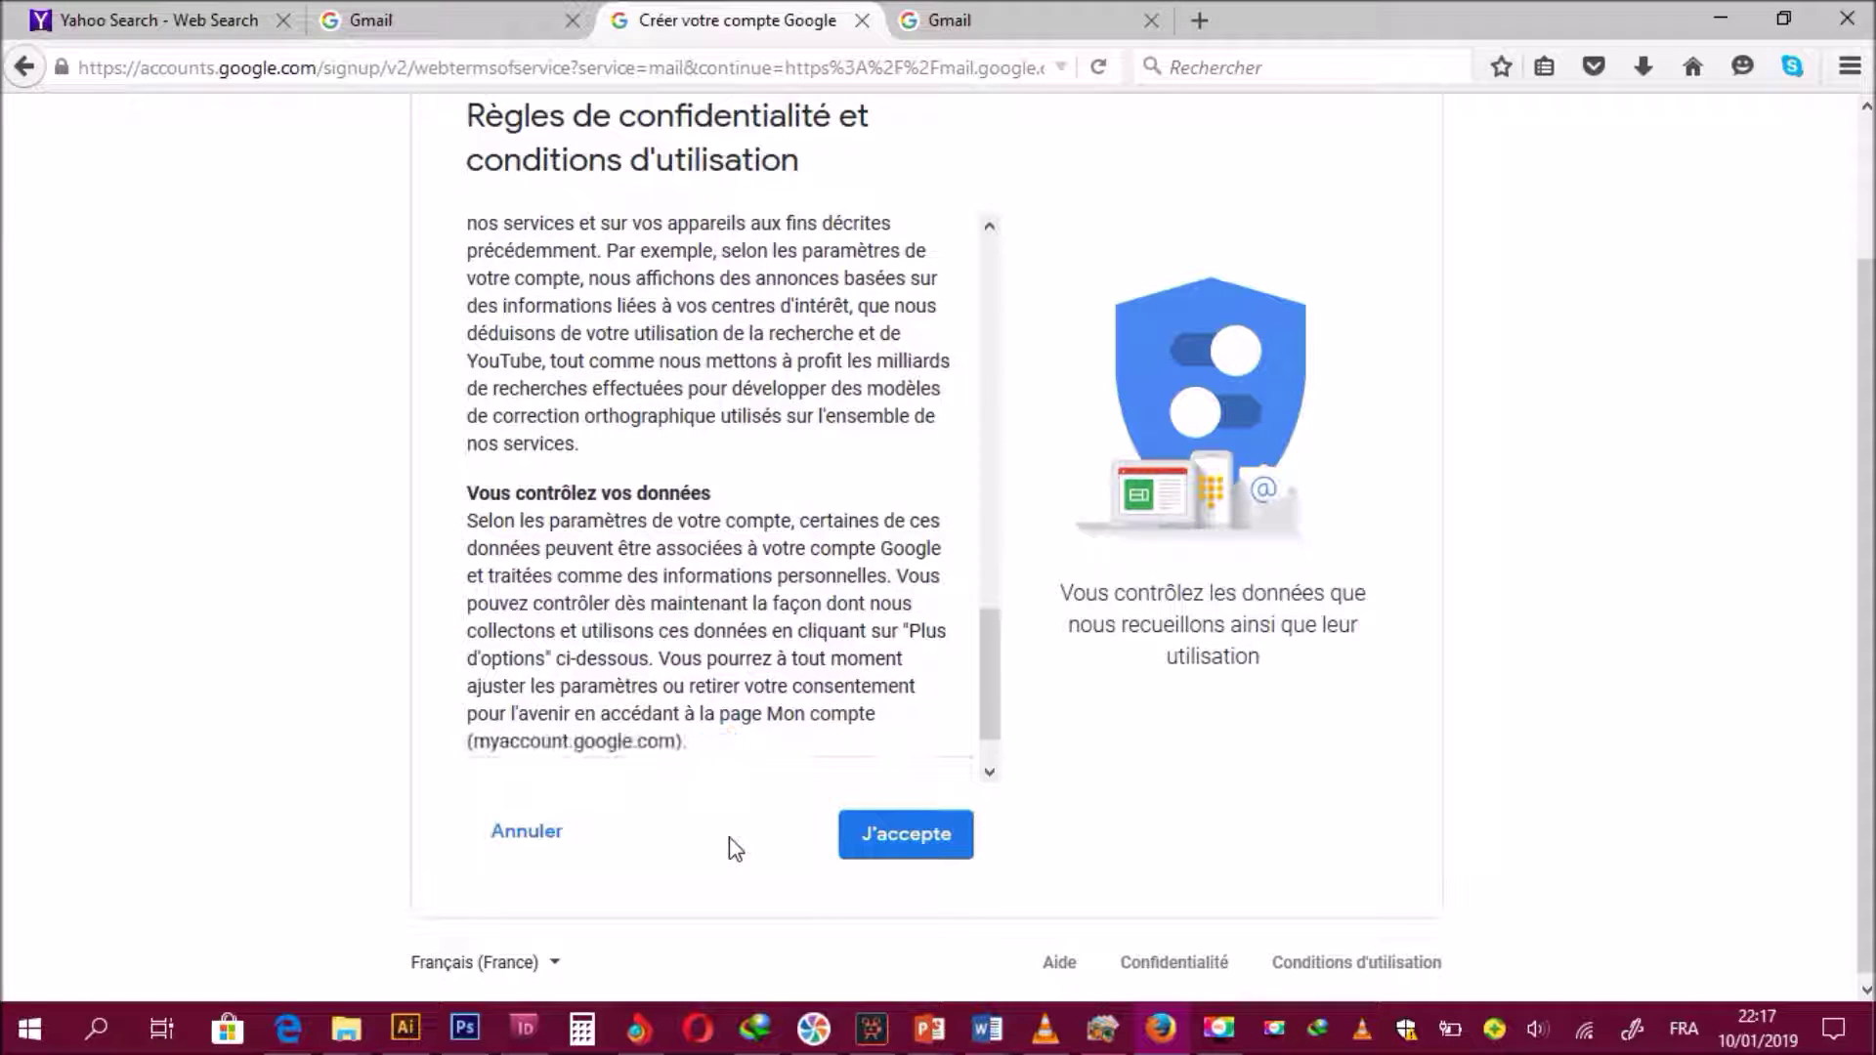
{"action": "left_click", "coordinate": [929, 838]}
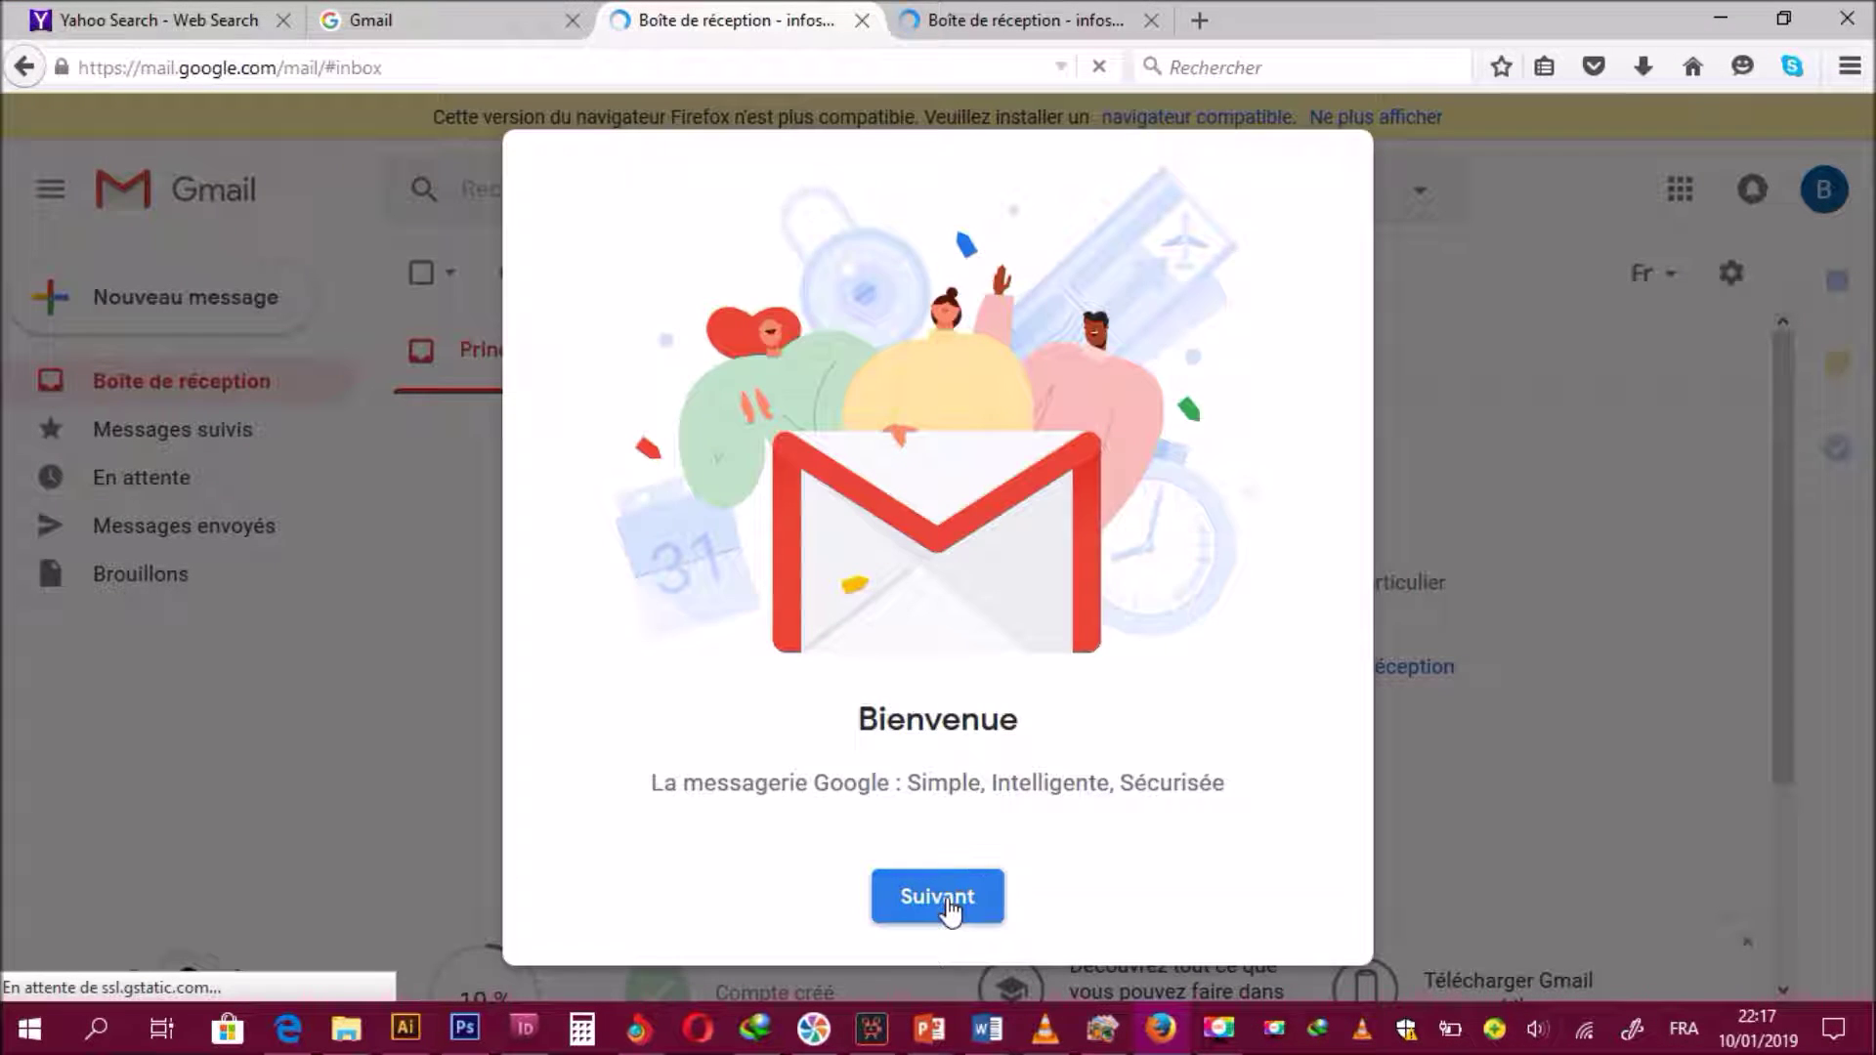
Dismiss the welcome screen, keep the Par défaut display, and start a Nouveau message
{"action": "left_click", "coordinate": [949, 904]}
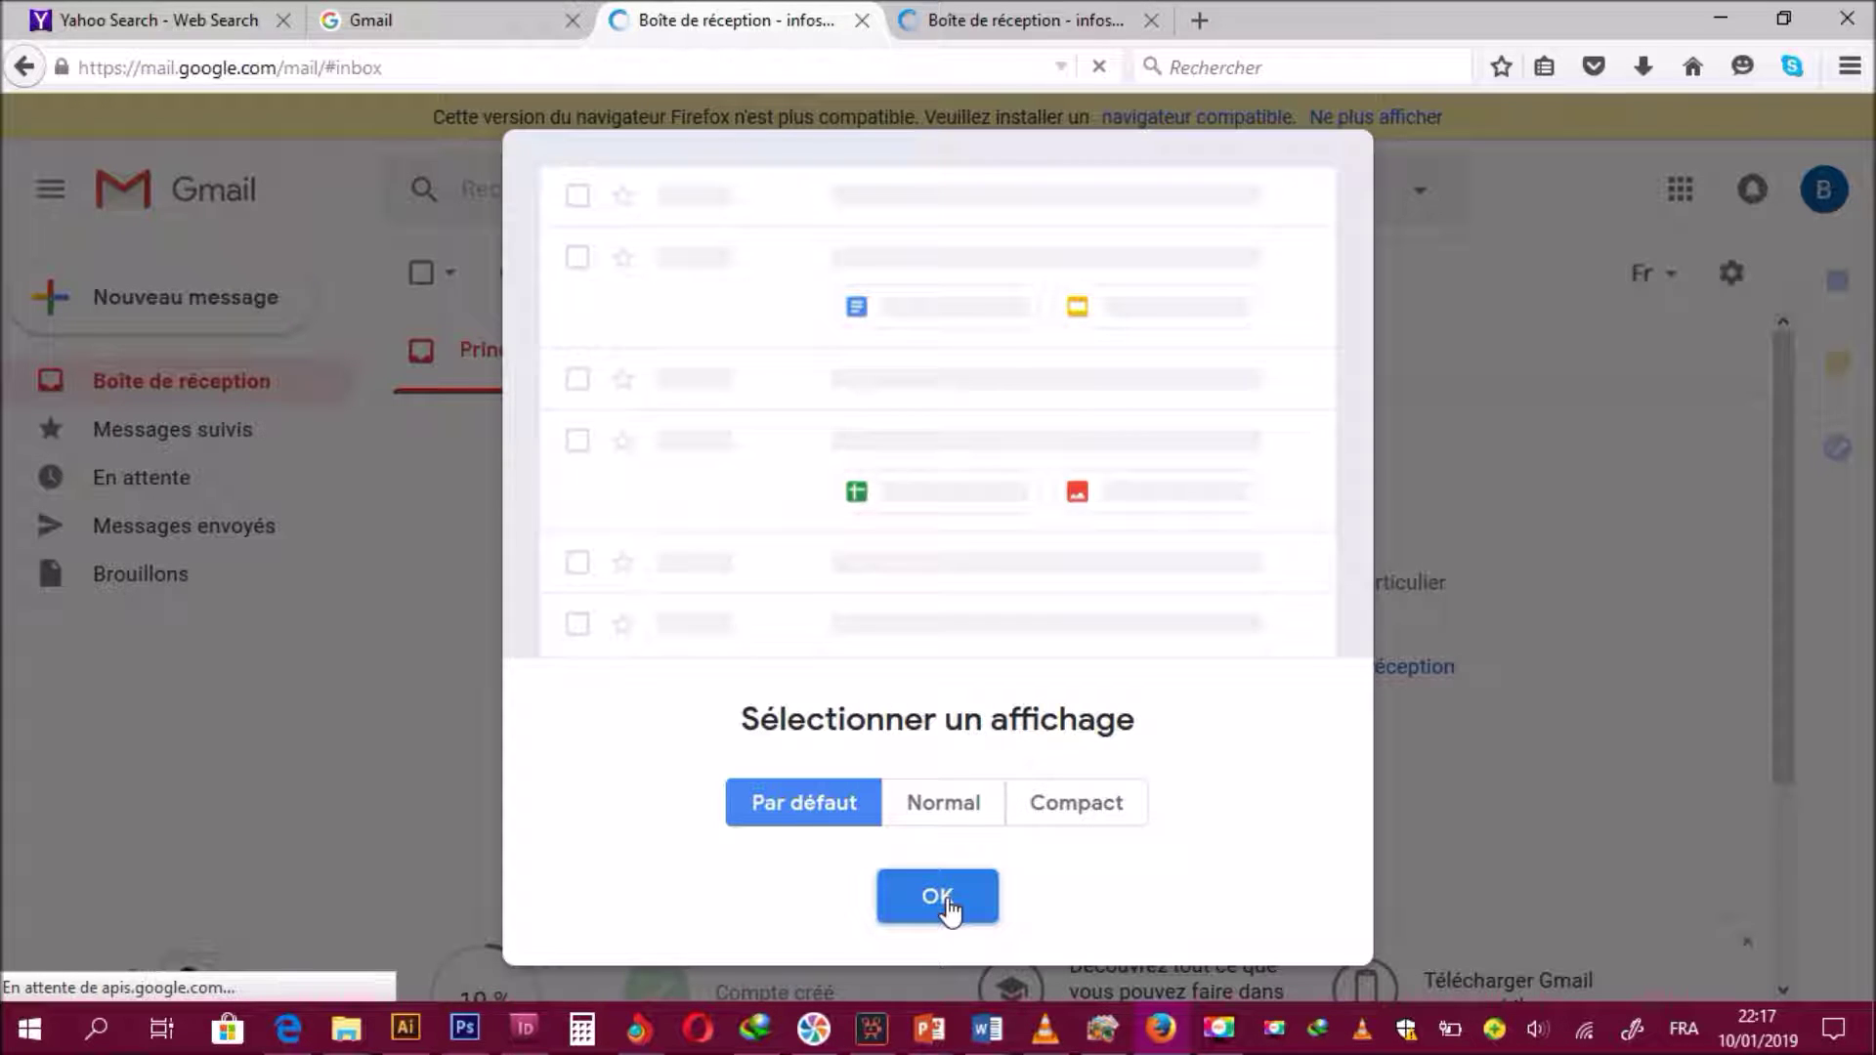
{"action": "left_click", "coordinate": [943, 904]}
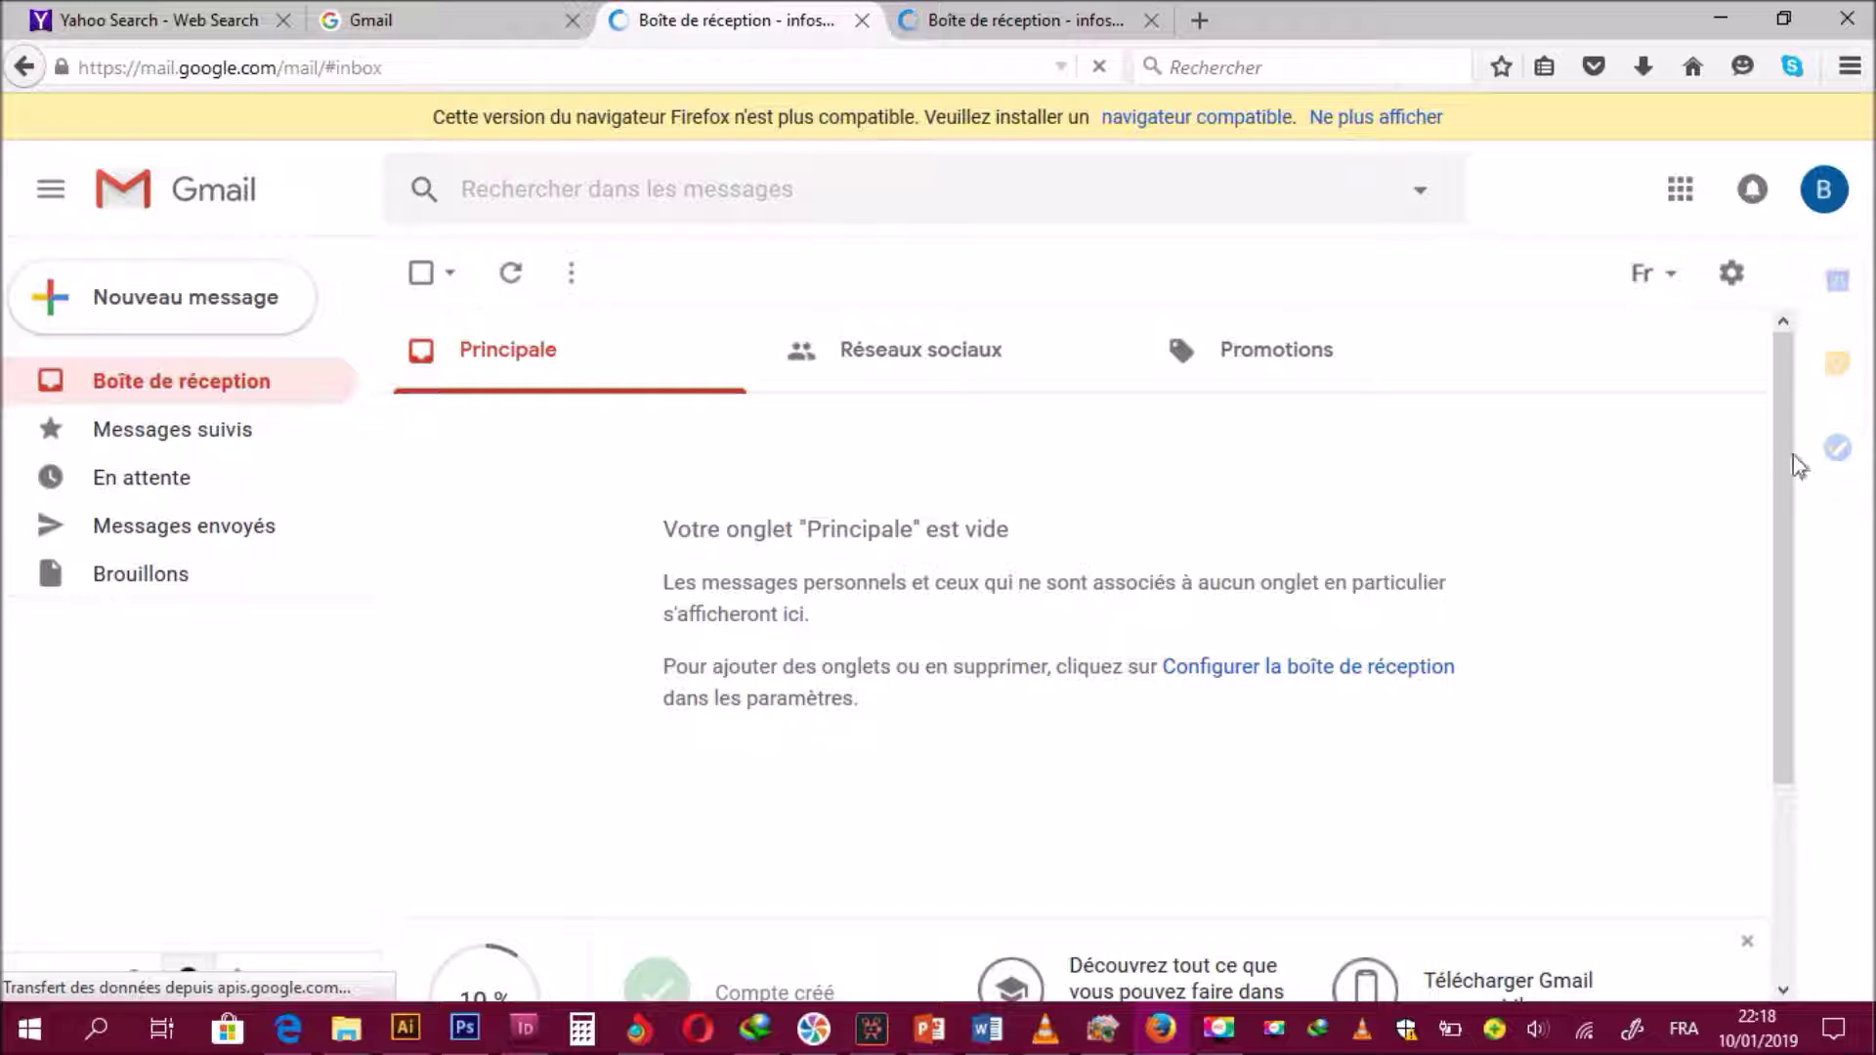
{"action": "left_click_drag", "start_coordinate": [1778, 635], "coordinate": [1763, 340]}
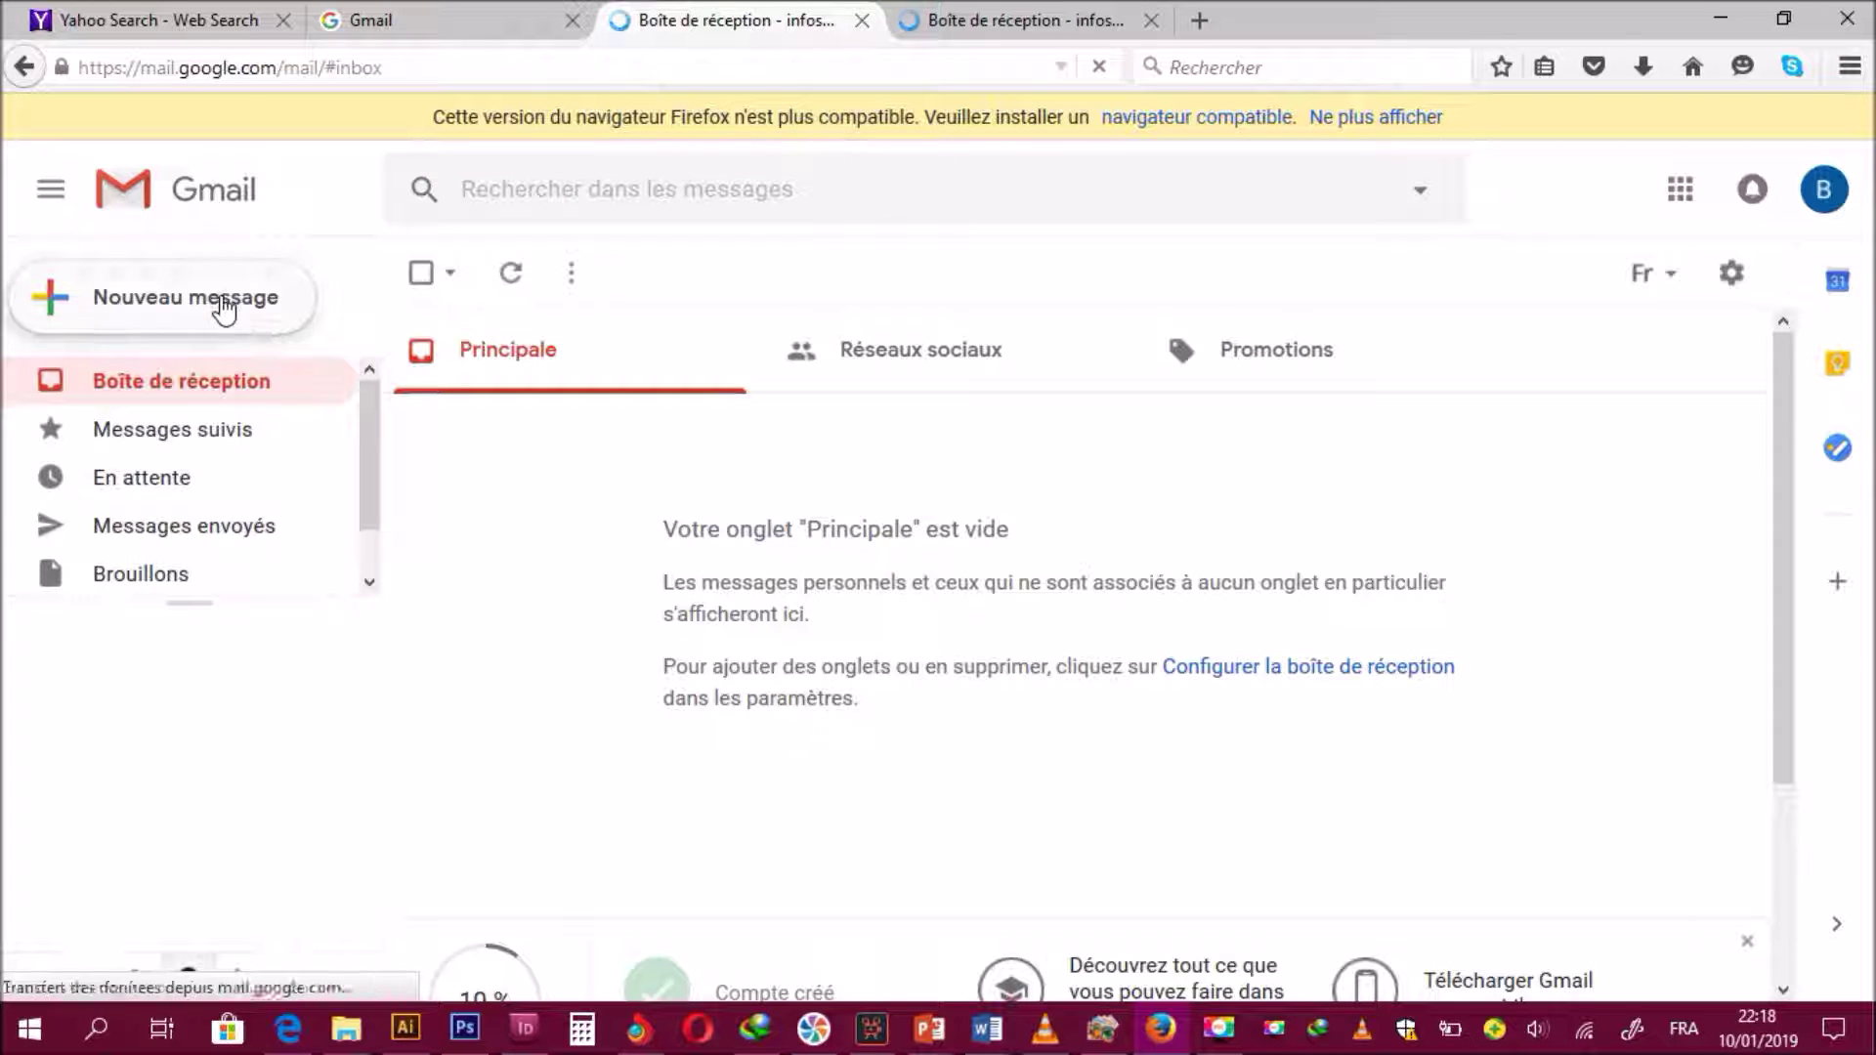
{"action": "left_click", "coordinate": [224, 306]}
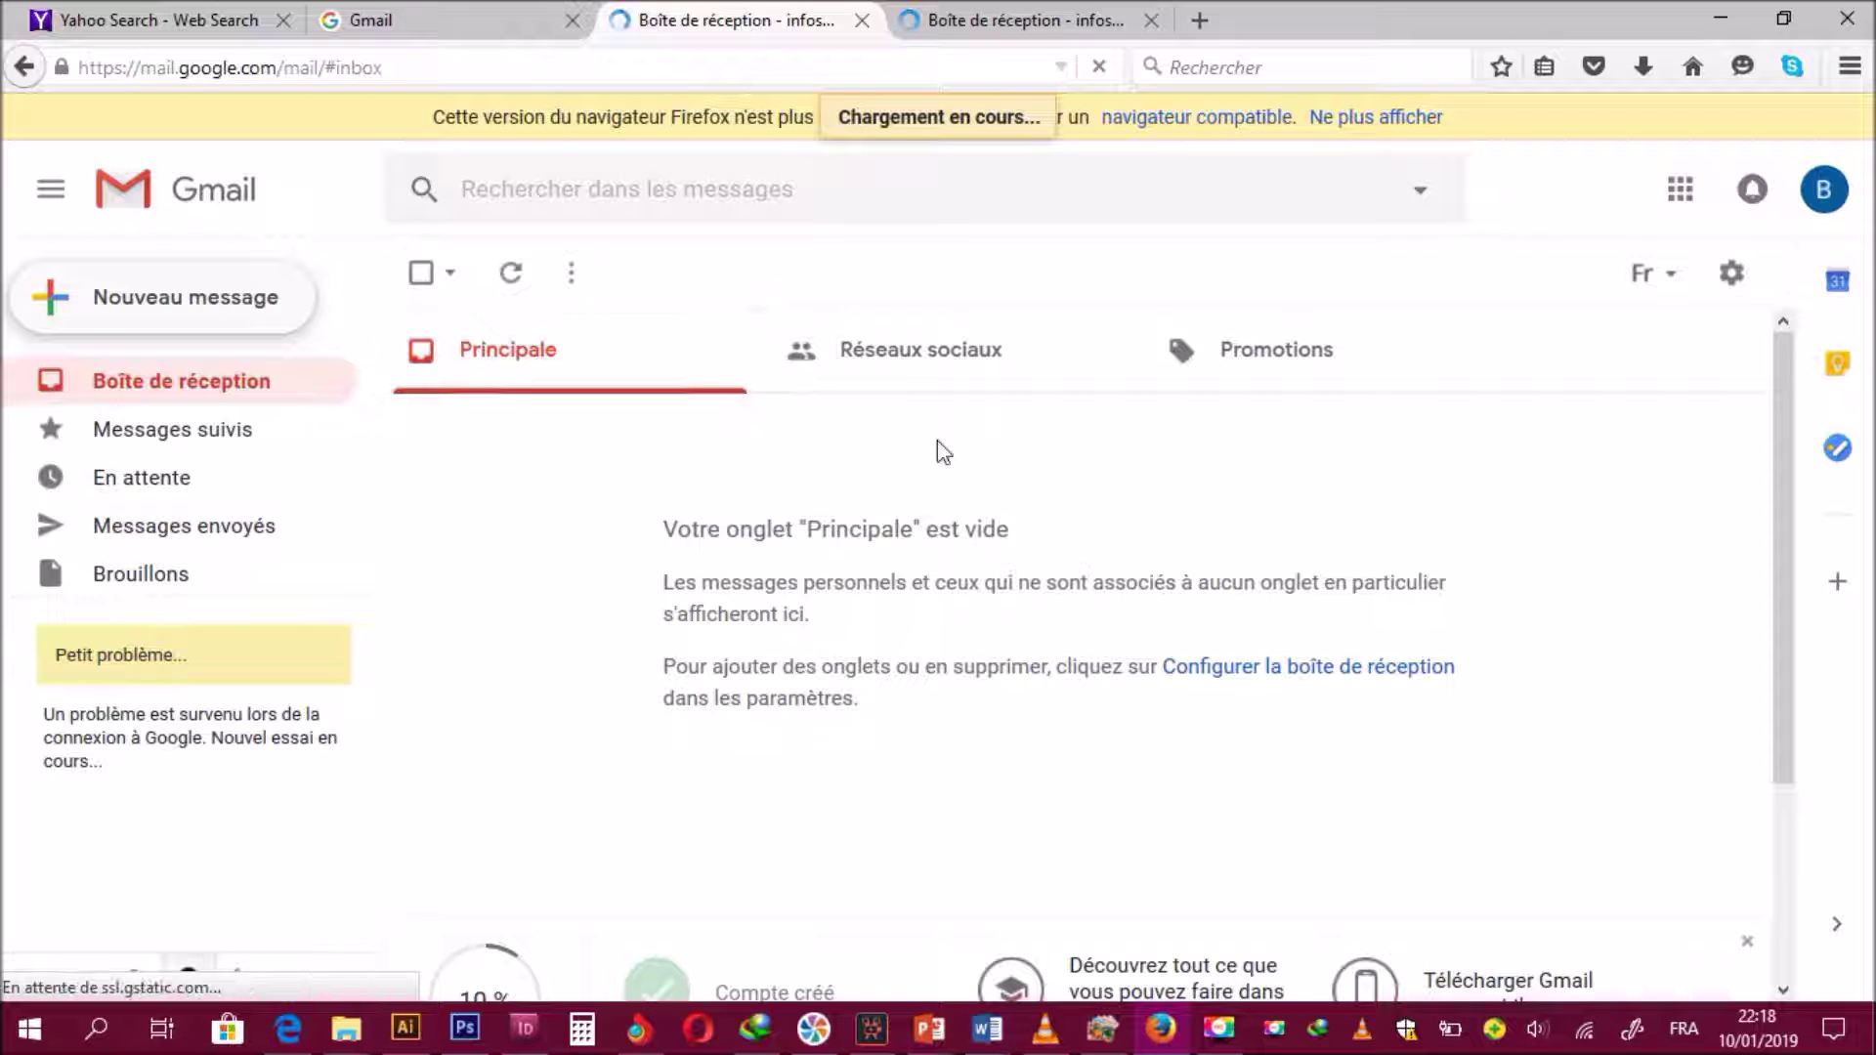